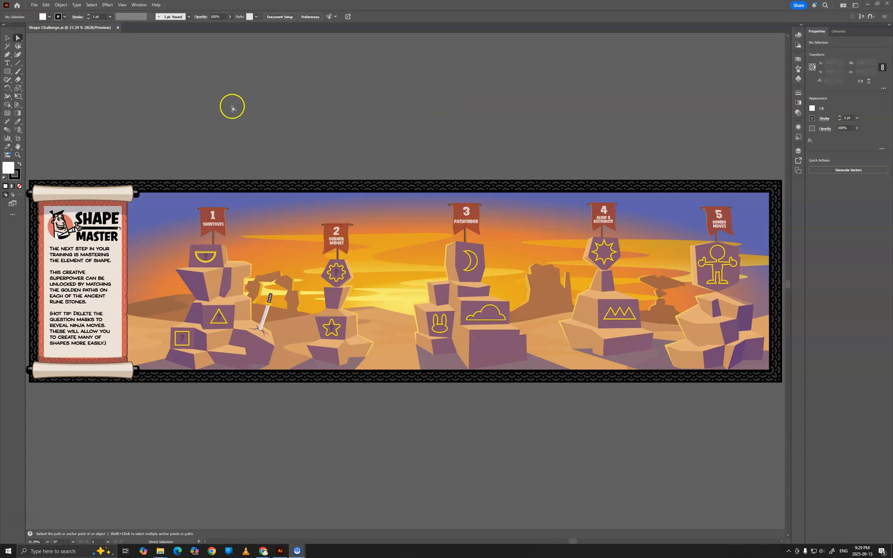
Step: Create a new letter-size document, 8.5 x 11 in, in RGB color mode
left_click(34, 6)
left_click(40, 11)
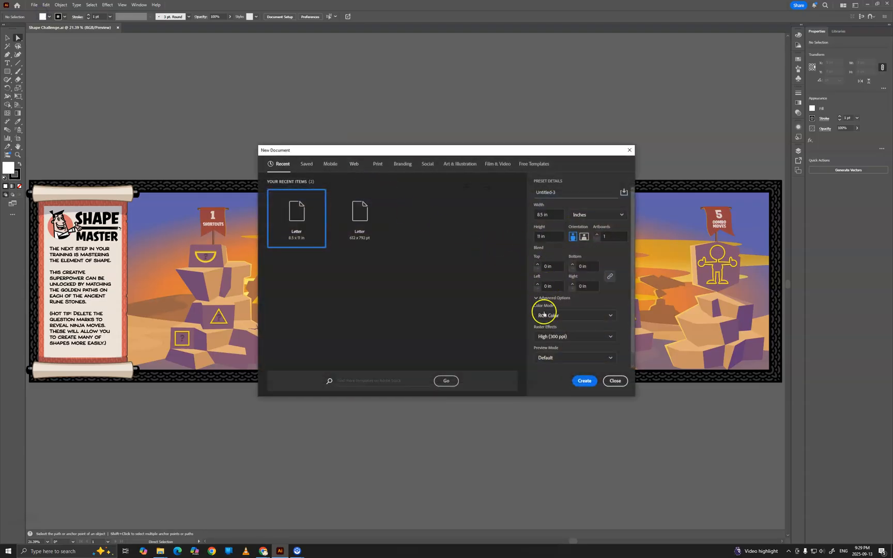
left_click(587, 383)
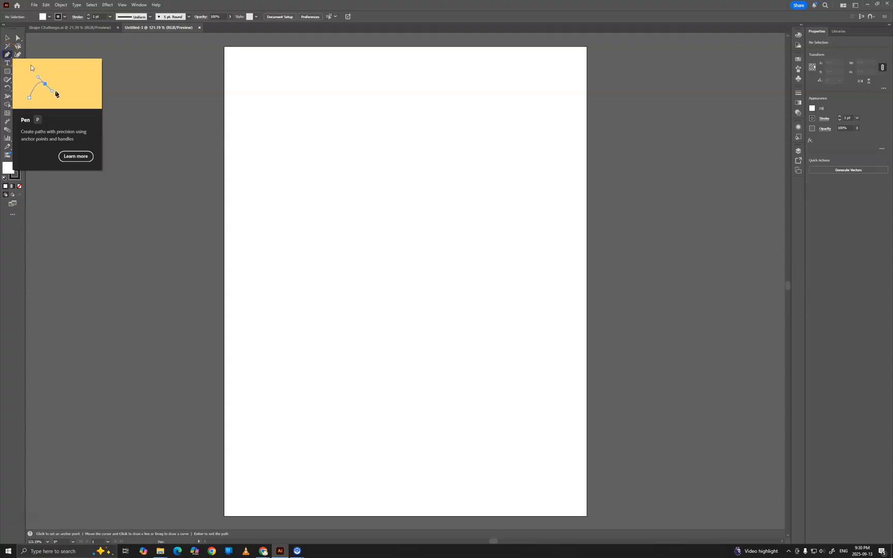
Step: Draw a closed eight-point jagged polygon with straight edges across the upper half of the artboard using the Pen tool
left_click(7, 56)
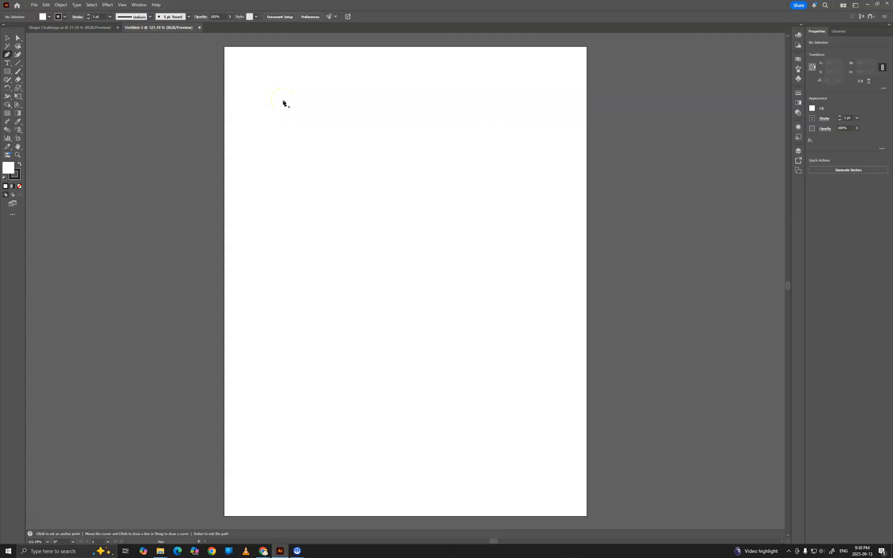
left_click(284, 81)
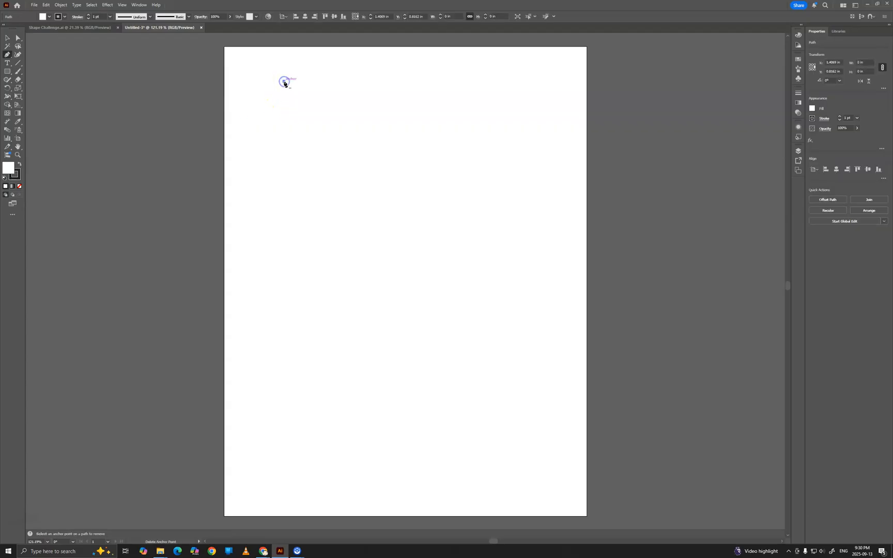
left_click(537, 76)
left_click(524, 311)
left_click(306, 196)
left_click(473, 131)
left_click(277, 124)
left_click(407, 105)
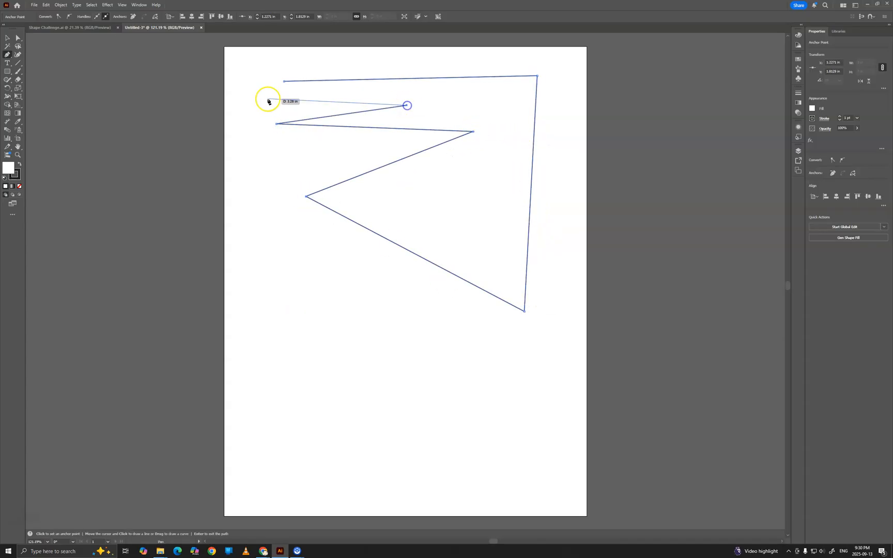
left_click(232, 93)
left_click(283, 81)
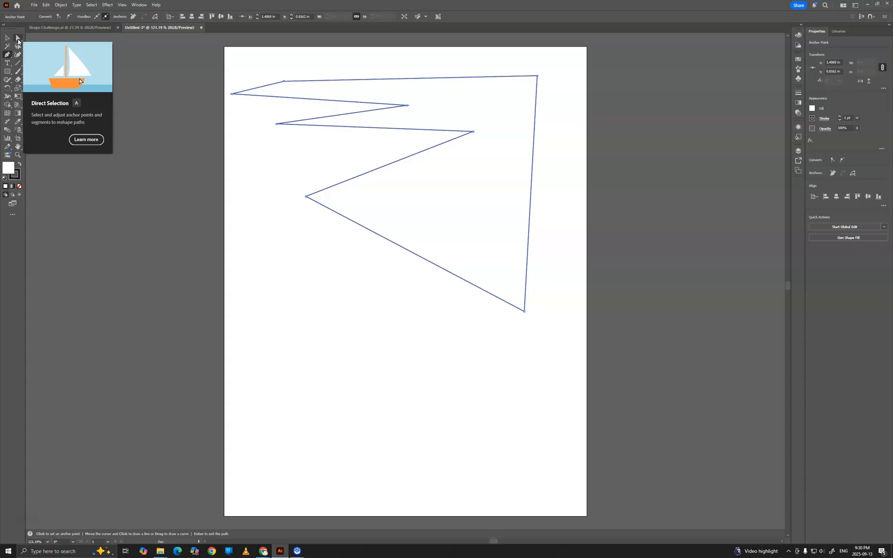
Step: Reshape the jagged polygon by moving three anchor points of its zigzag edge with Direct Selection
left_click(18, 39)
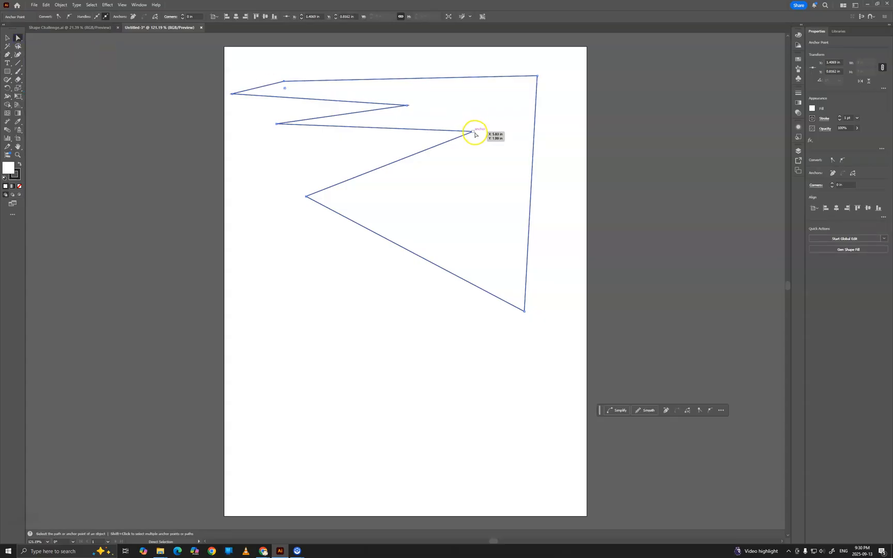
left_click_drag(473, 133, 373, 156)
mouse_move(405, 108)
left_mouse_down()
mouse_move(440, 100)
mouse_move(376, 96)
mouse_move(379, 107)
left_mouse_up()
left_click(276, 125)
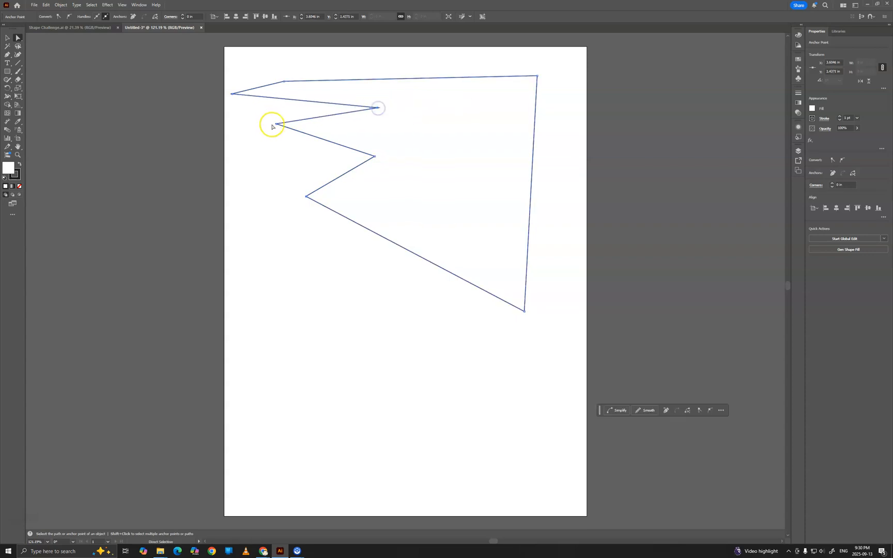
left_click_drag(276, 125, 261, 146)
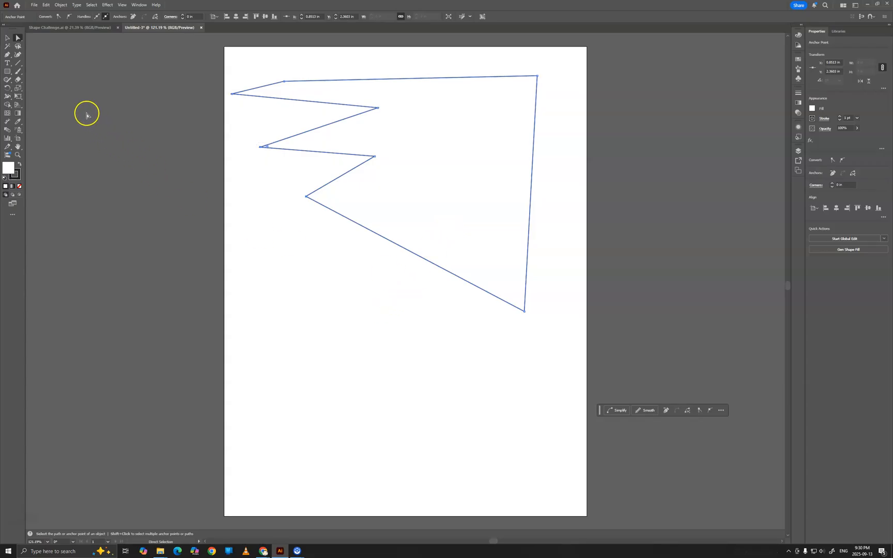
Step: Draw a closed two-point oval with curved segments below the polygon using the Pen tool
left_click(7, 54)
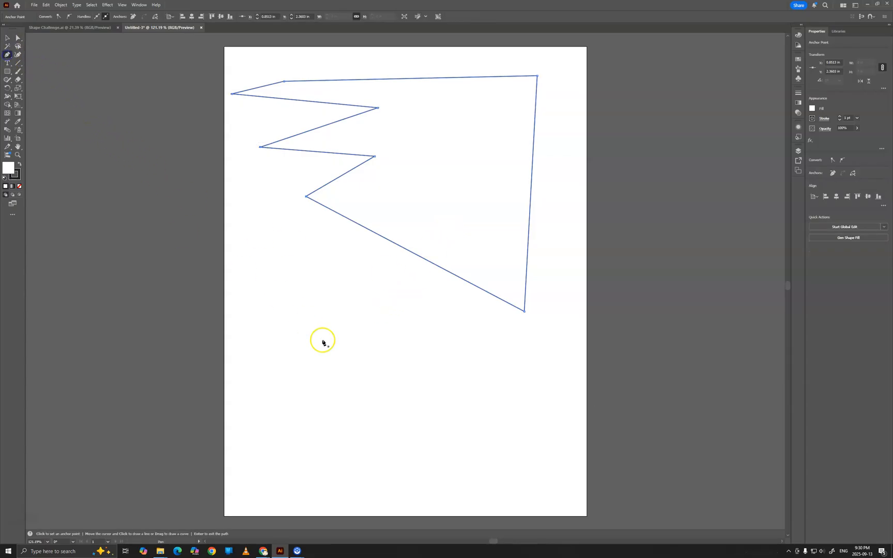
left_click(290, 400)
left_click_drag(290, 397, 293, 314)
left_click_drag(433, 403, 437, 485)
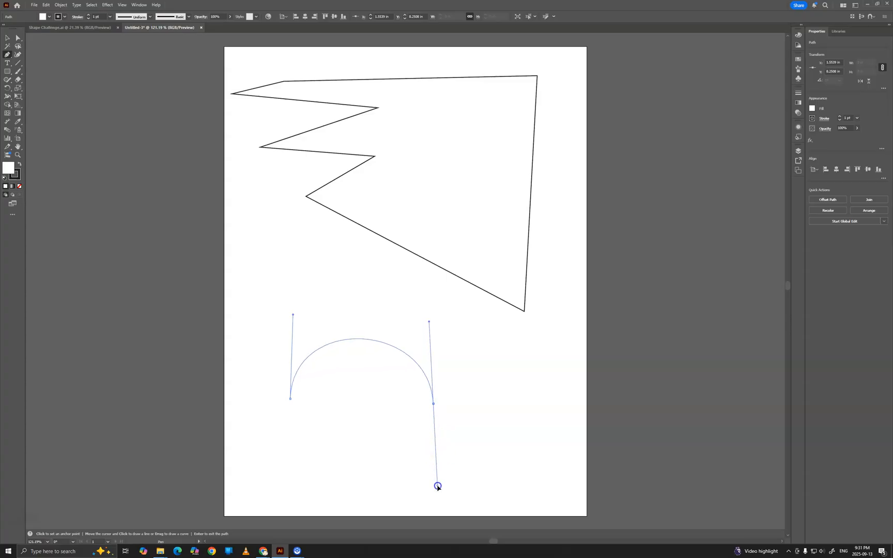
left_click_drag(289, 398, 290, 298)
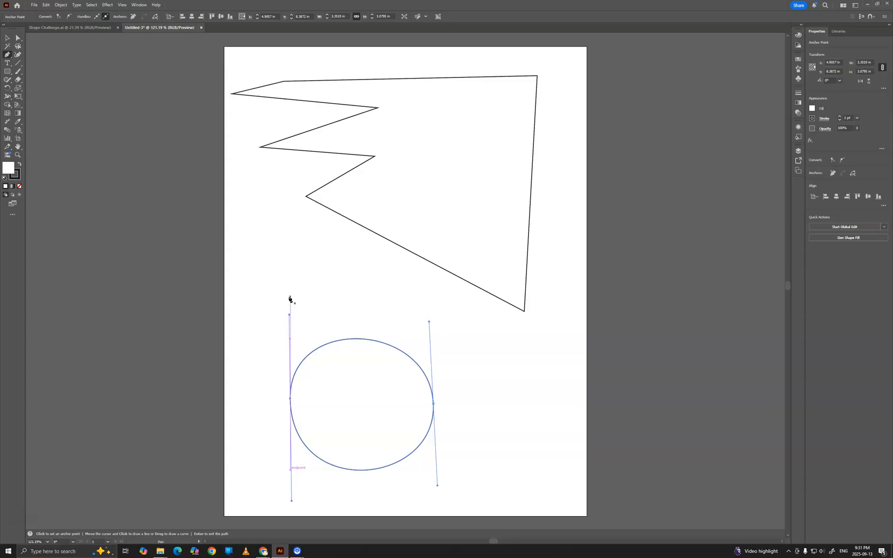
Step: Delete the oval and the jagged polygon from the artboard
key("Delete")
key("Delete")
left_click(8, 38)
left_click(379, 79)
key("Delete")
Step: Draw a closed twelve-point zigzag shape filling most of the artboard with straight Pen tool segments
left_click(7, 54)
left_click(295, 84)
left_click(487, 92)
left_click(333, 186)
left_click(553, 246)
left_click(306, 344)
left_click(519, 472)
left_click(250, 416)
left_click(263, 276)
left_click(431, 275)
left_click(297, 220)
left_click(252, 145)
left_click(331, 122)
left_click(296, 84)
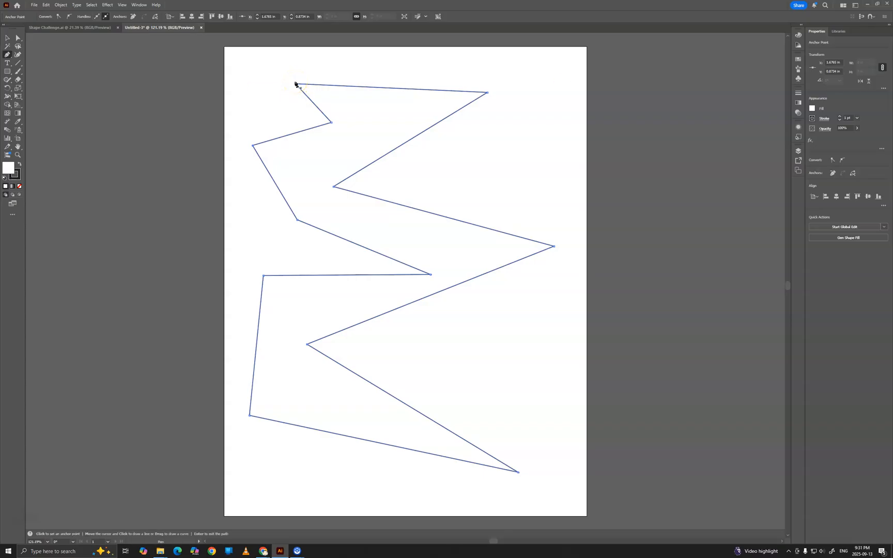
Step: Draw a small closed triangle beside the upper part of the zigzag shape with the Pen tool
left_click(490, 137)
left_click(557, 137)
left_click_drag(438, 191, 453, 172)
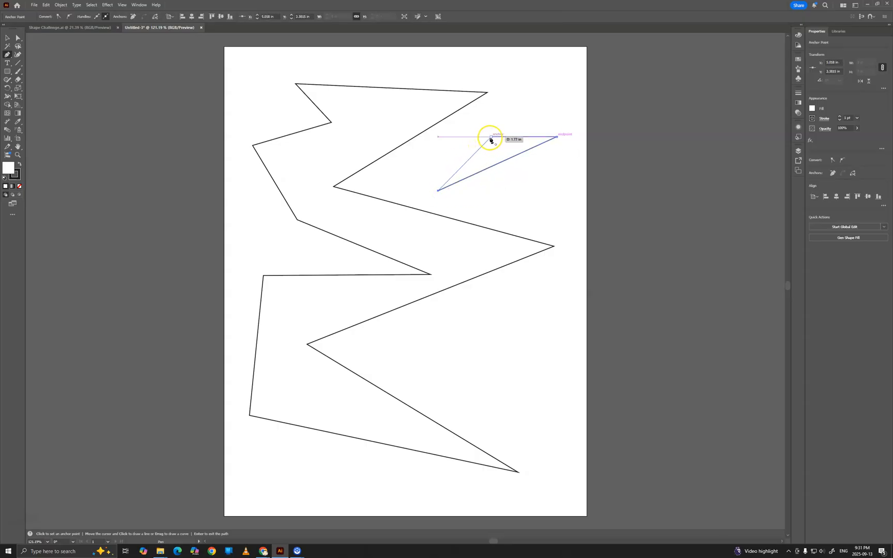
left_click(491, 137)
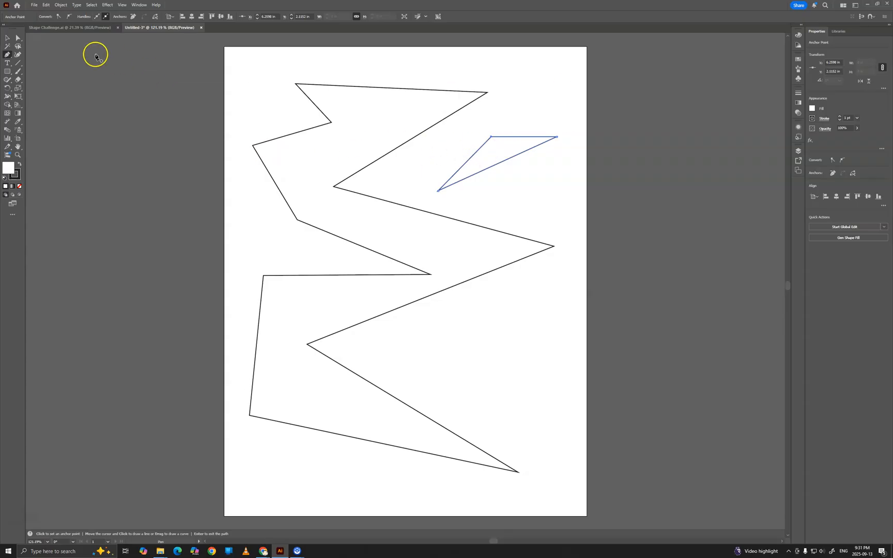
Step: Select the zigzag shape and the triangle together and delete both
left_click(7, 37)
left_click_drag(225, 71, 609, 495)
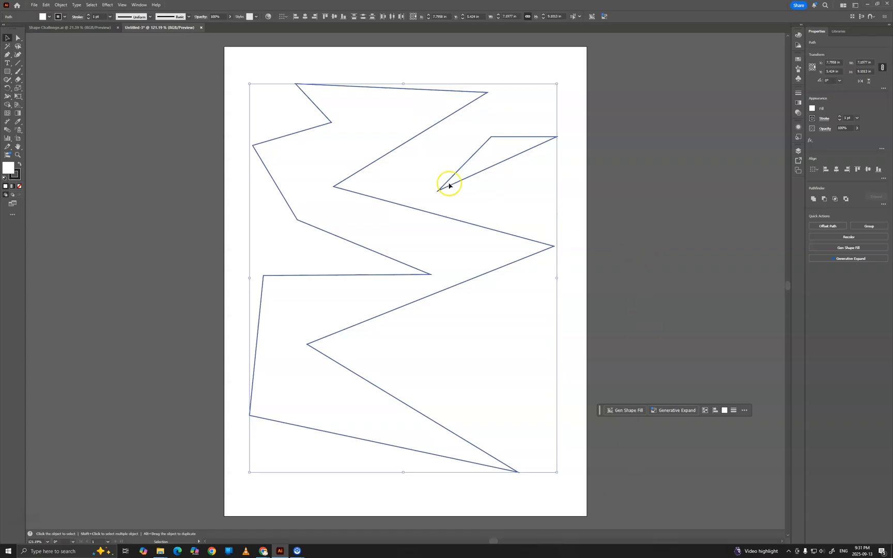
key("Delete")
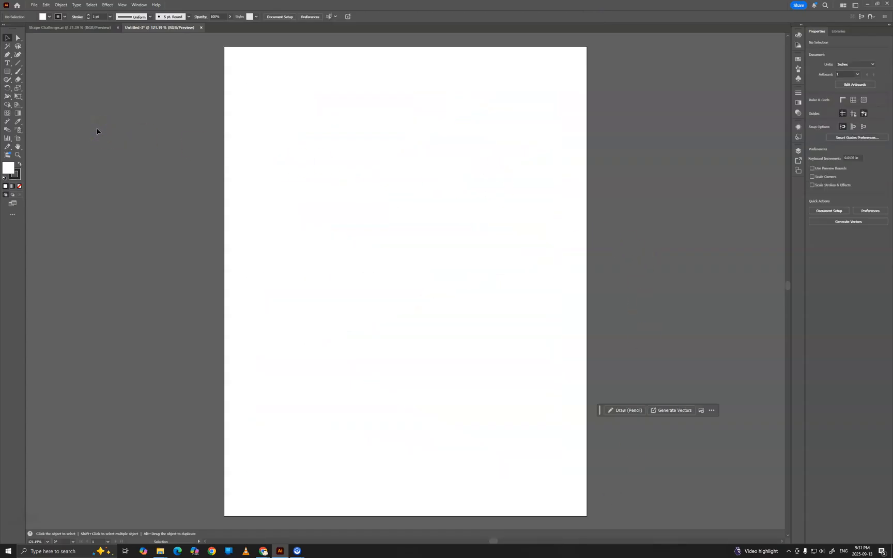
Step: Draw an open four-point path shaped like a wide bowl on the upper artboard with the Pen tool and end it unclosed
left_click(7, 54)
left_click(279, 139)
left_click(359, 226)
left_click(506, 236)
left_click(533, 131)
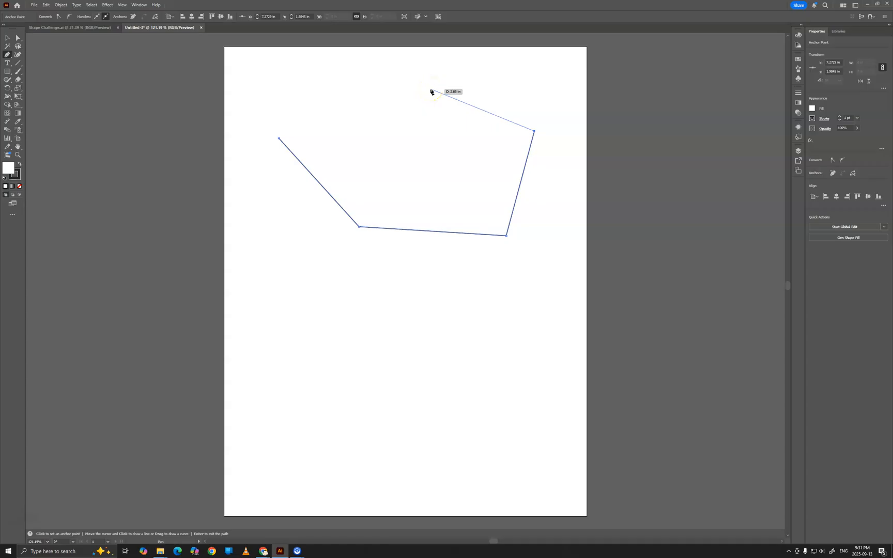
key("Escape")
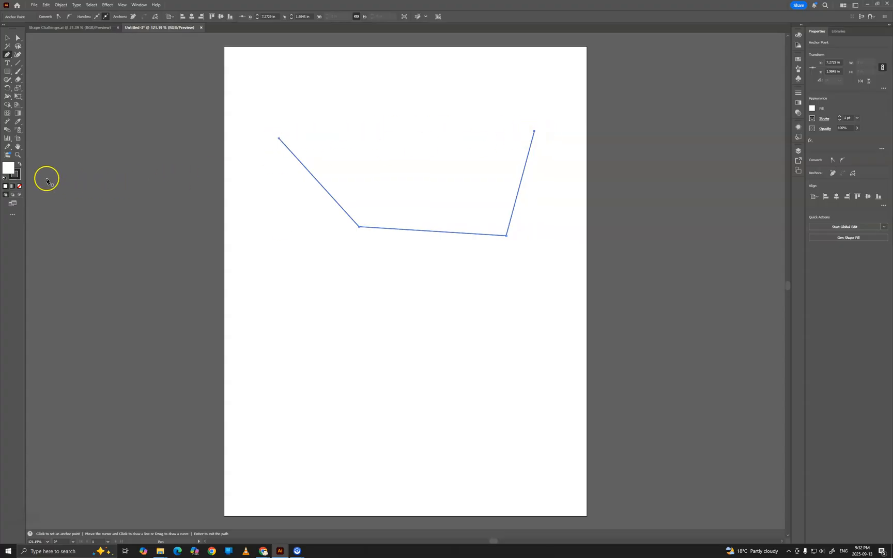
Step: Set the open path's stroke to None and deselect it
left_click(15, 176)
left_click(6, 38)
left_click(16, 180)
left_click(19, 187)
left_click(385, 315)
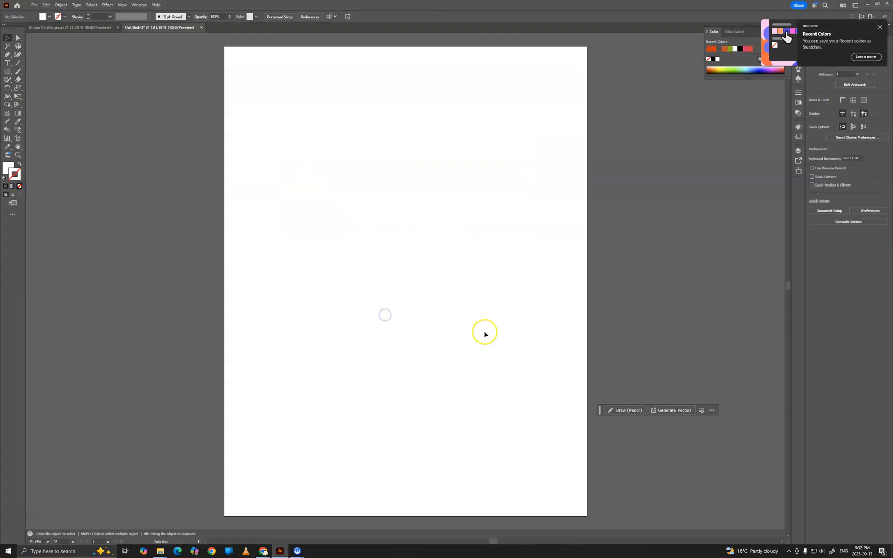
Step: Reselect the invisible open path, give it back a solid black stroke and deselect it
left_click(451, 232)
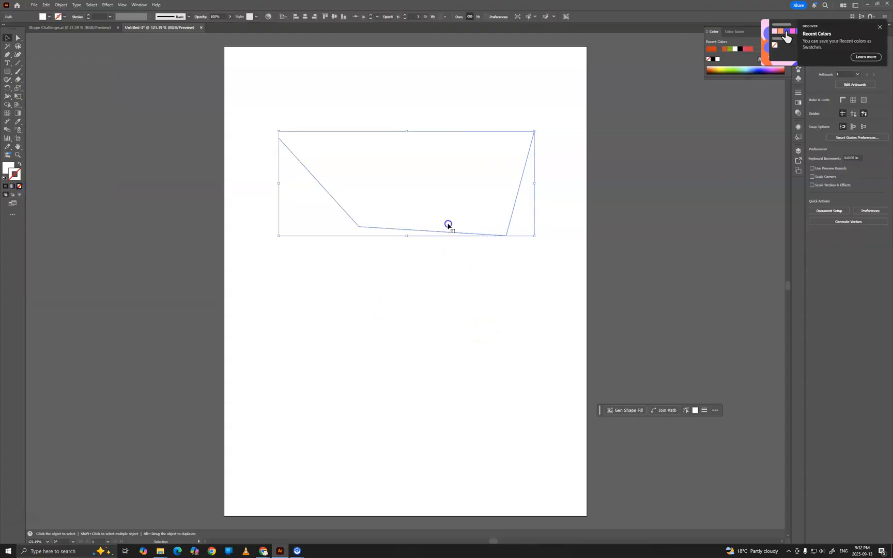
left_click(6, 186)
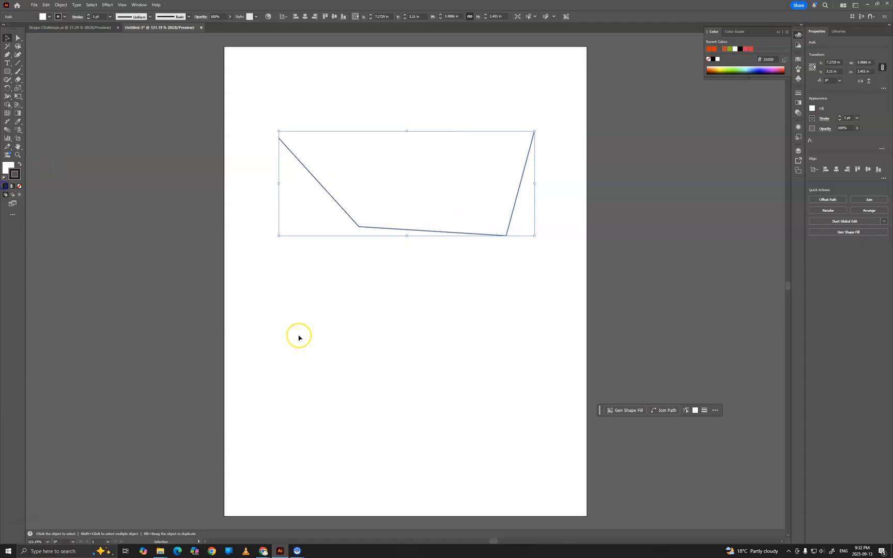
left_click(312, 403)
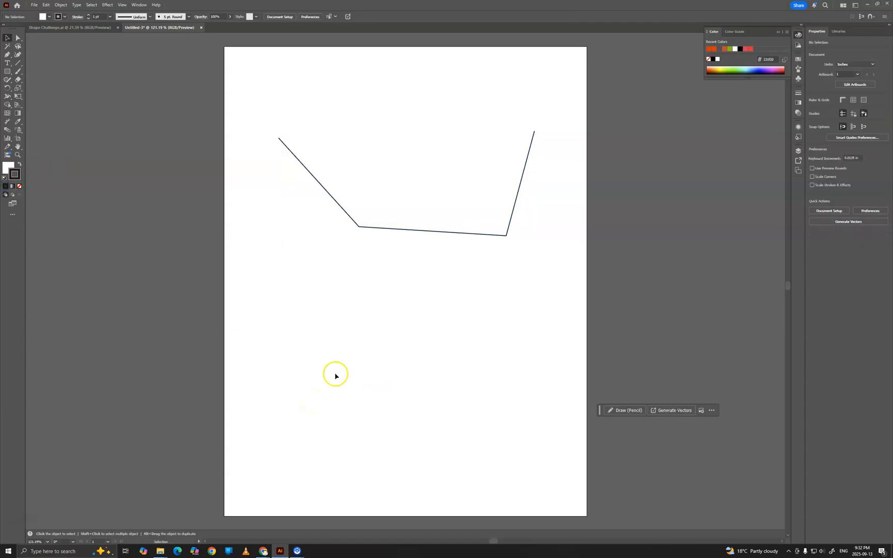
left_click(281, 140)
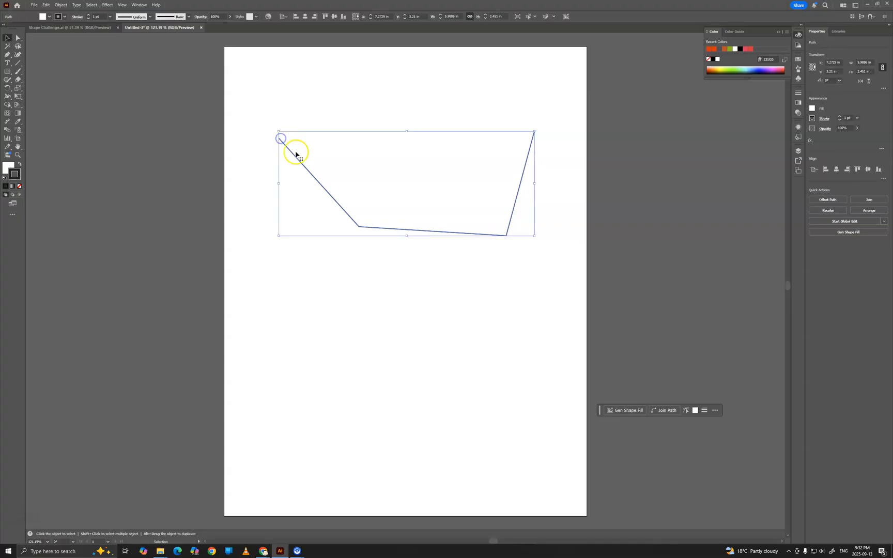
left_click(493, 110)
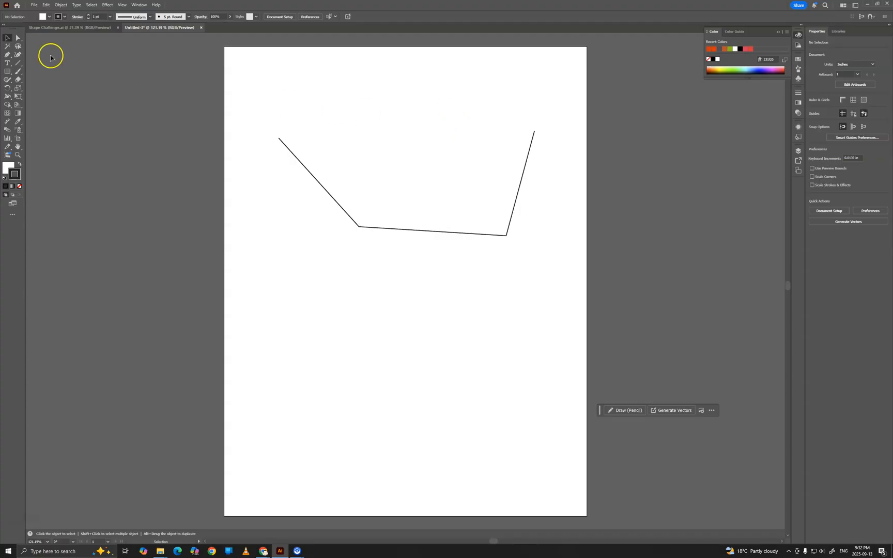
Step: Select the two end anchor points of the open path with Direct Selection and join them into a closed shape
left_click(18, 38)
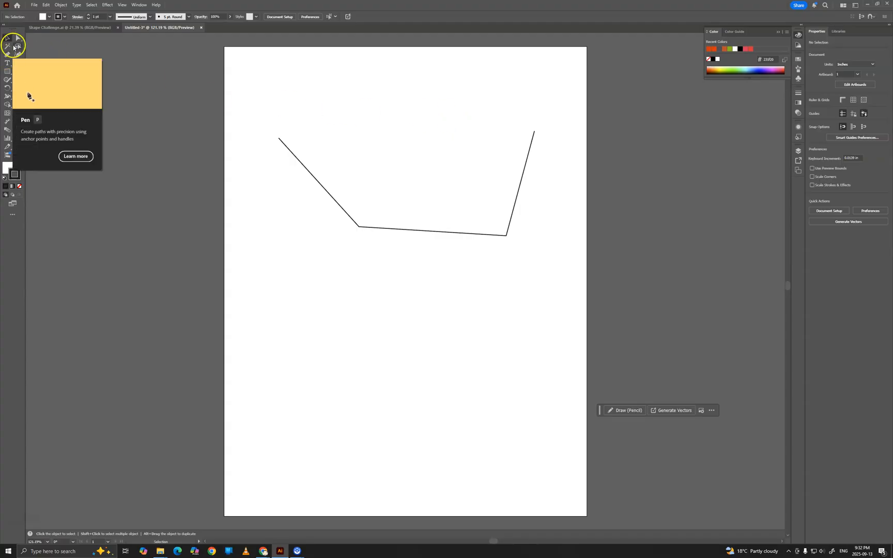
left_click(273, 125)
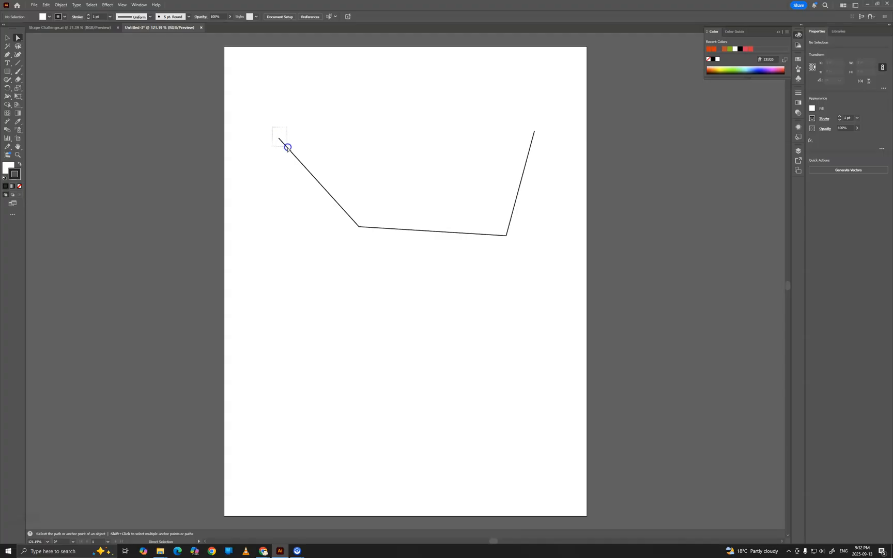
left_click_drag(288, 147, 290, 145)
left_click(272, 132)
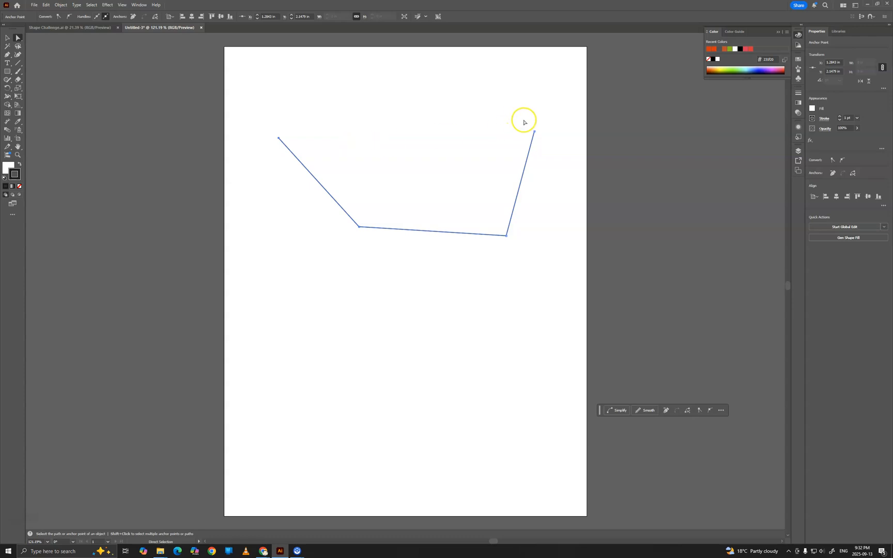
left_click_drag(538, 137, 538, 137)
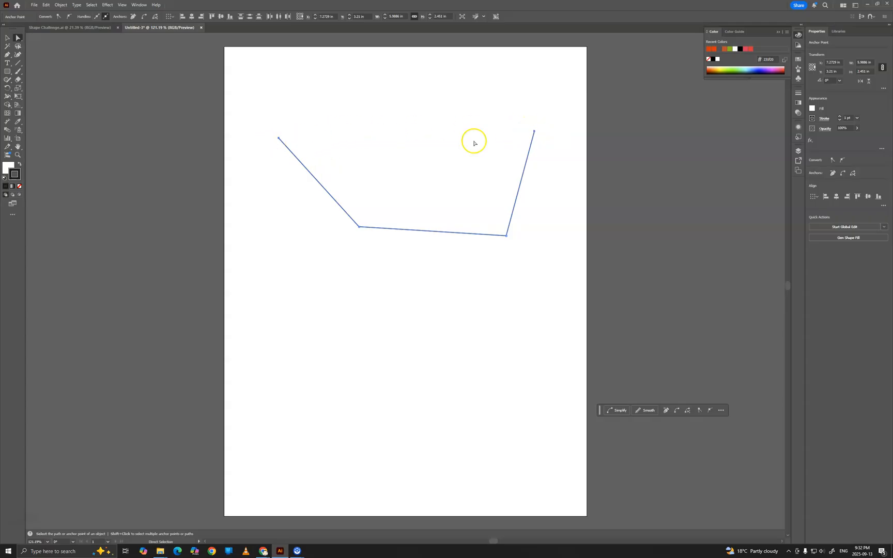
right_click(533, 133)
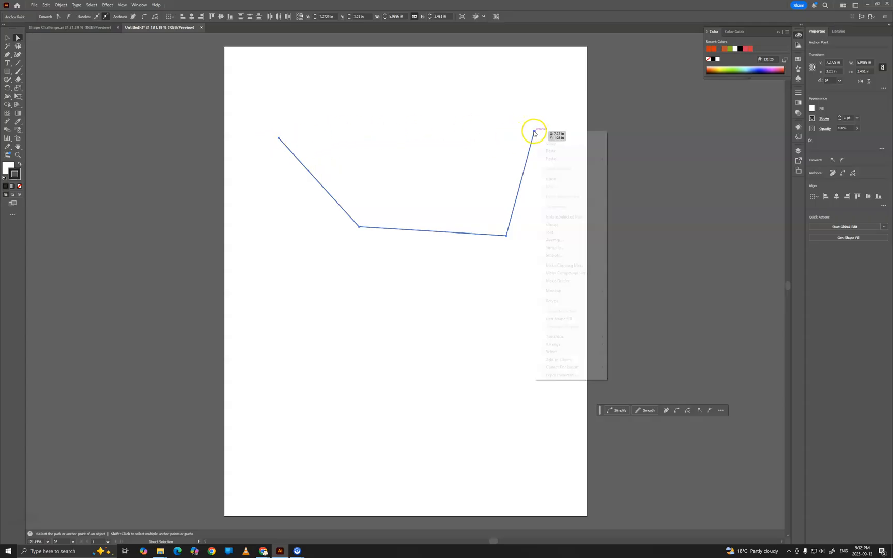
left_click(553, 233)
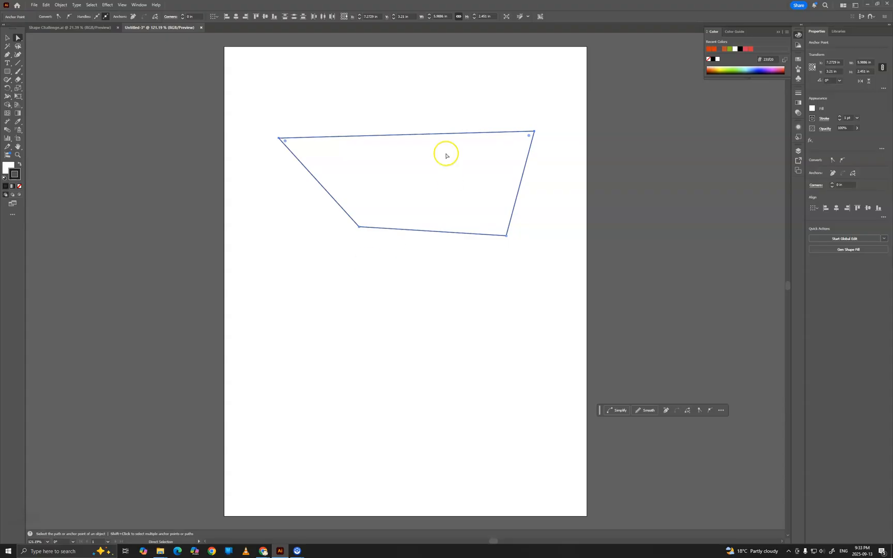
Step: Remove the shape's lower right anchor point with the Pen tool and add a new one midway along the resulting diagonal edge
left_click(7, 38)
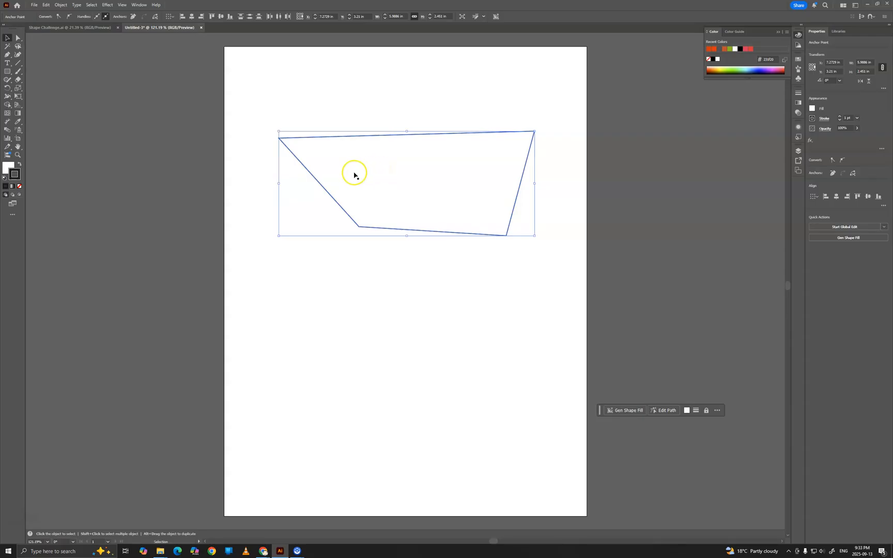
left_click(7, 55)
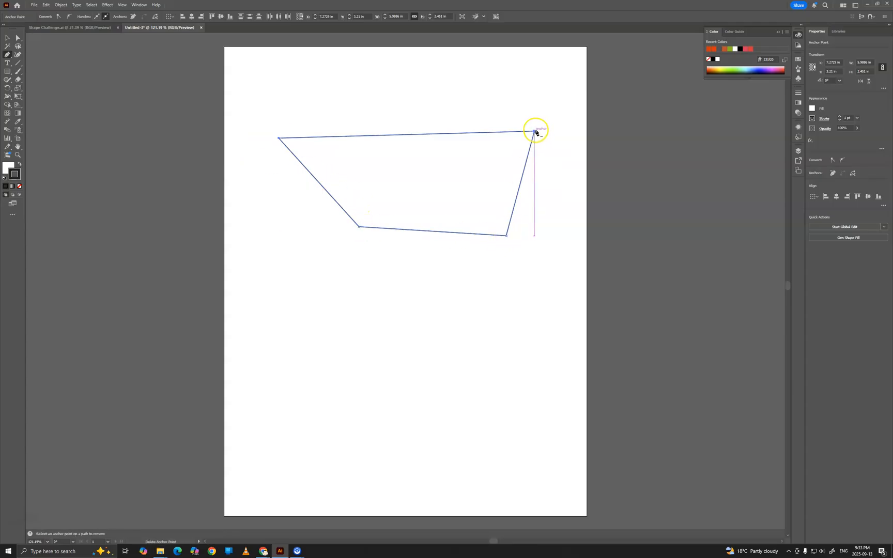
left_click(506, 236)
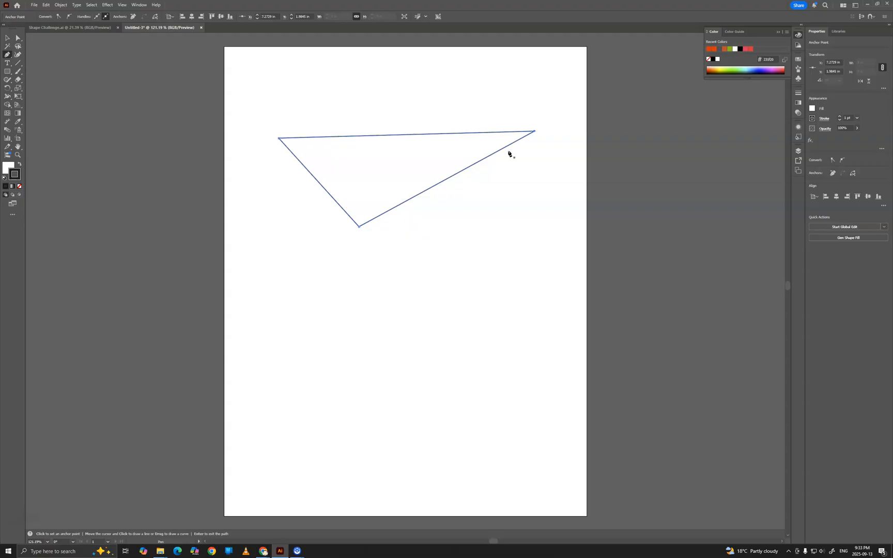
left_click(442, 182)
left_click(18, 37)
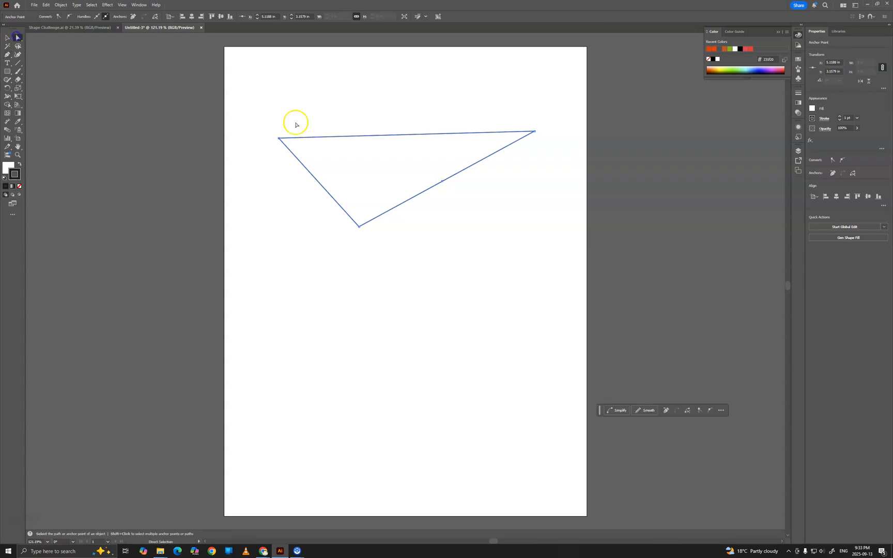
Step: Pull the new anchor point out toward the lower right and add anchor points midway along the shape's top, left and right edges
left_click_drag(442, 182, 503, 274)
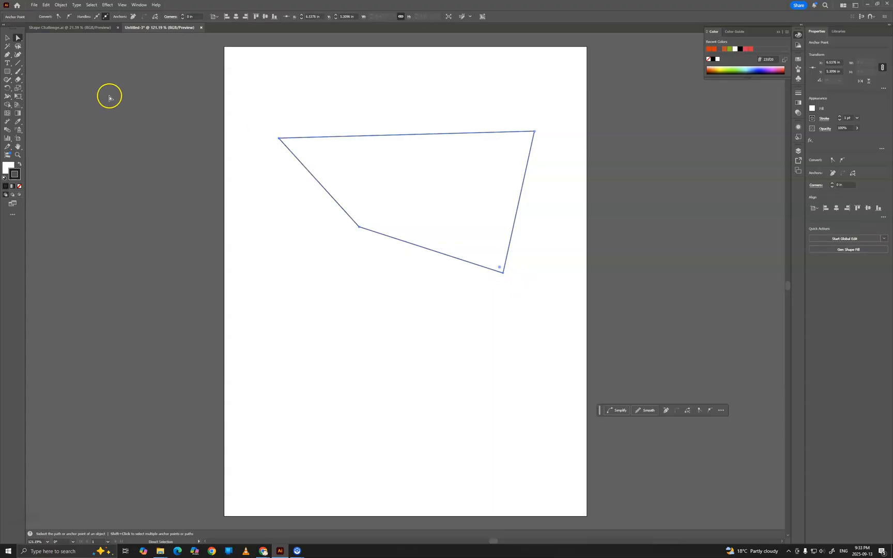
left_click(6, 54)
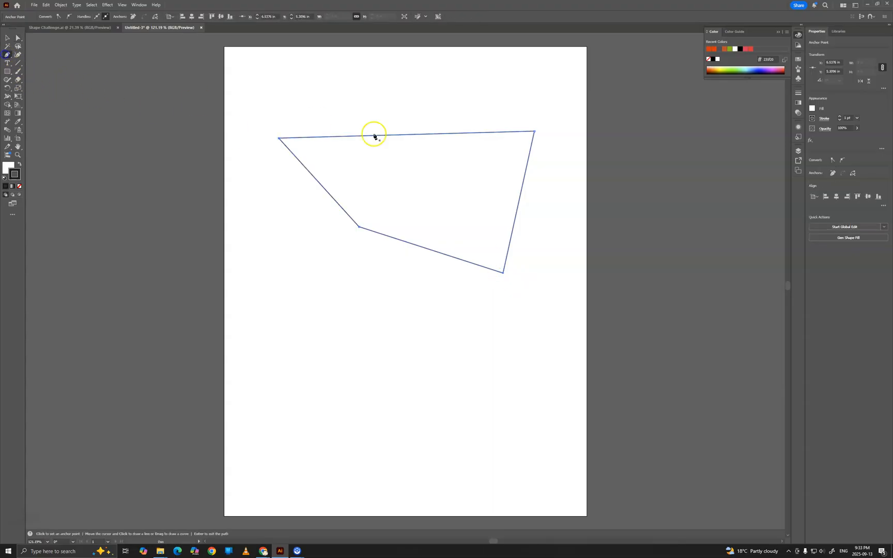
left_click(433, 134)
left_click(319, 181)
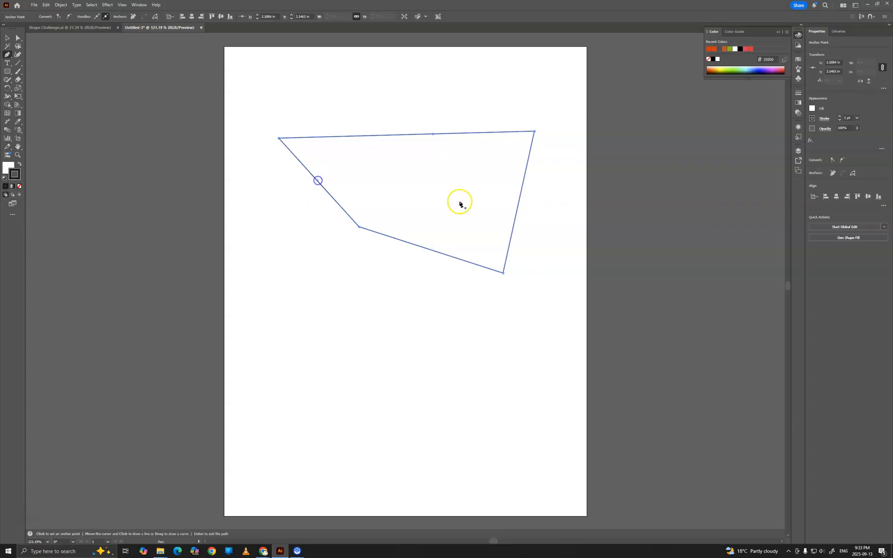
left_click(518, 202)
Step: Move the three added anchor points outward with Direct Selection to push out the shape's top, right and left sides
left_click(17, 38)
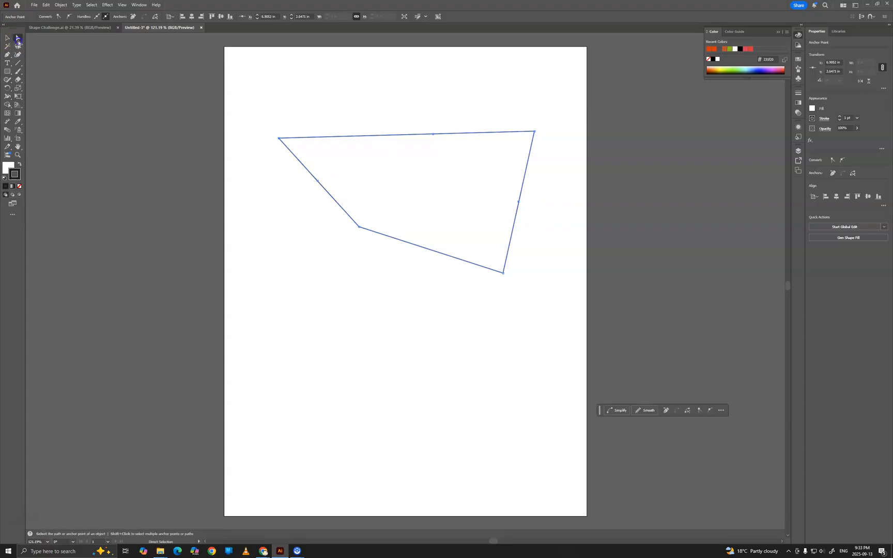
left_click_drag(433, 135, 432, 97)
left_click_drag(519, 203, 572, 227)
left_click_drag(318, 184, 266, 195)
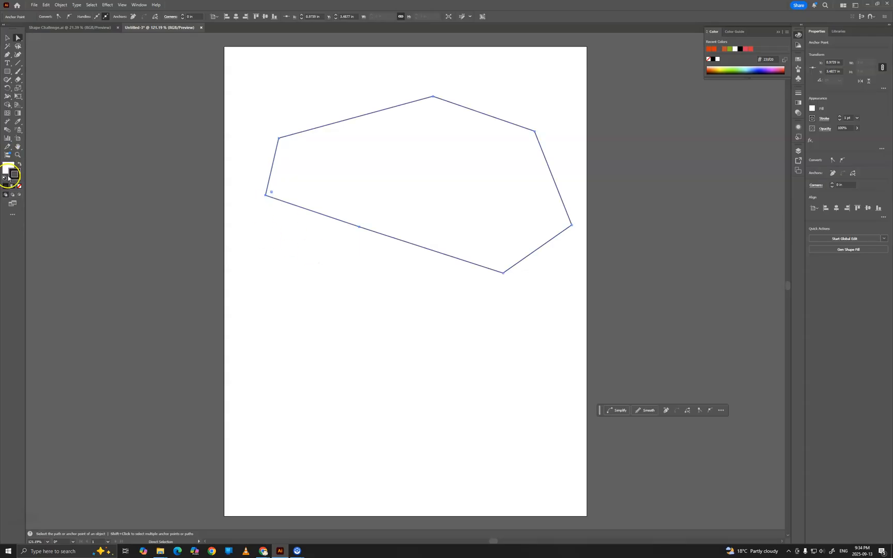
Step: Switch the color mode from Grayscale to RGB and give the closed shape an orange-red fill
double_click(7, 170)
left_click(501, 136)
left_click_drag(511, 125, 544, 99)
left_click(618, 104)
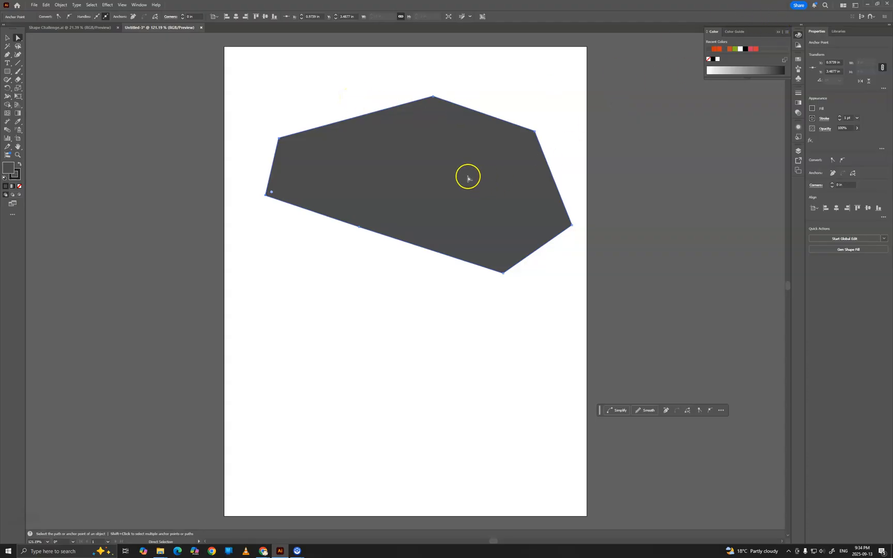
left_click(786, 33)
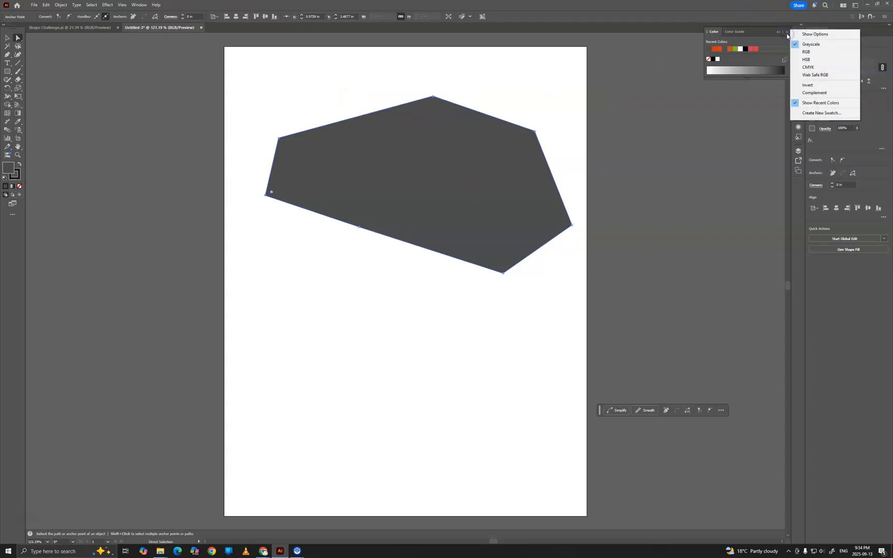
left_click(814, 54)
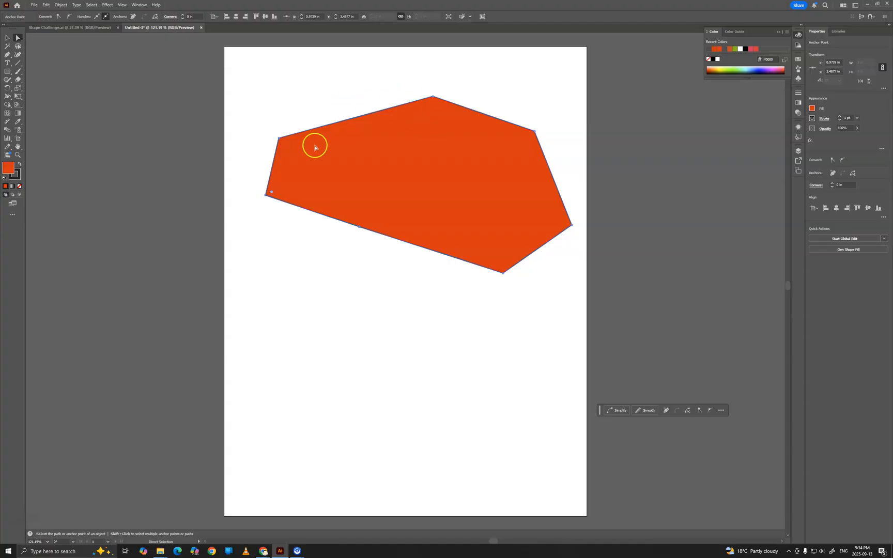
Step: Move the orange-red shape slightly up and delete it
left_click_drag(408, 147, 415, 127)
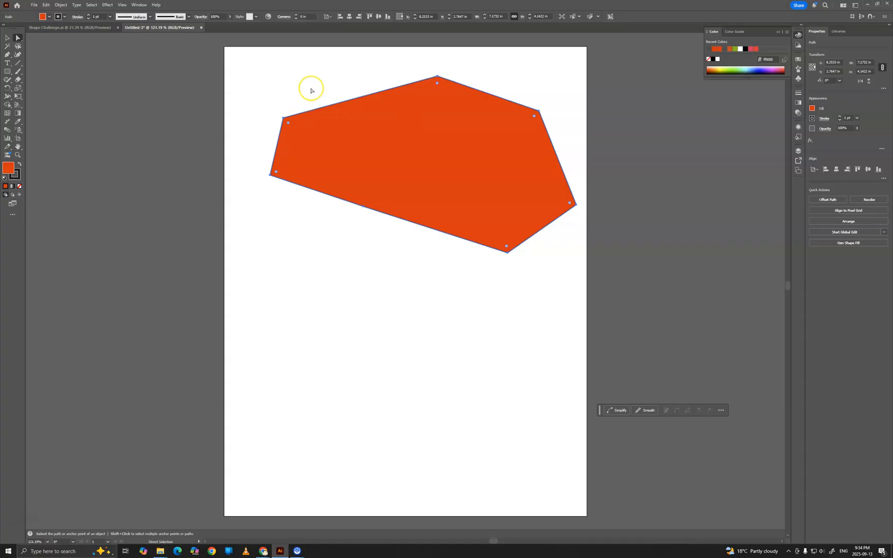
key("Delete")
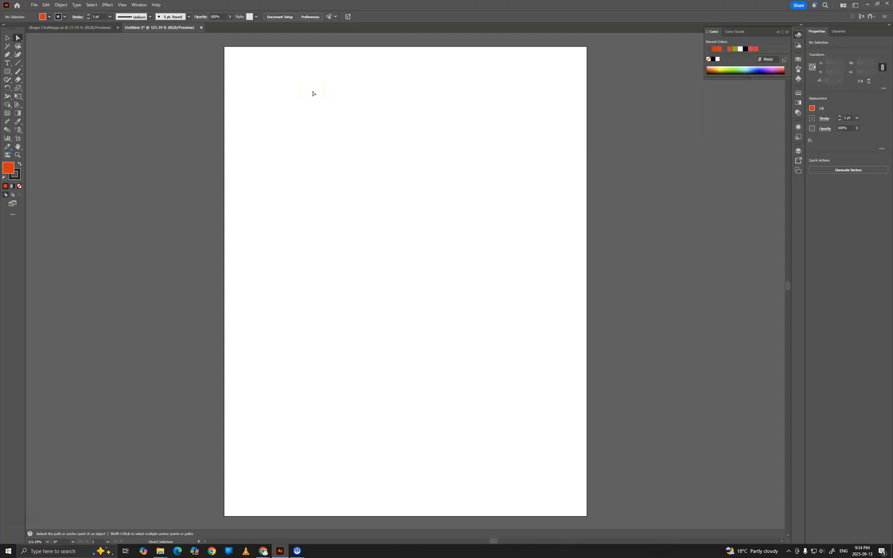
Step: Draw a rectangle about 4.6 by 0.83 in near the artboard's upper edge and a square about 2.3 in wide below it
left_click(8, 72)
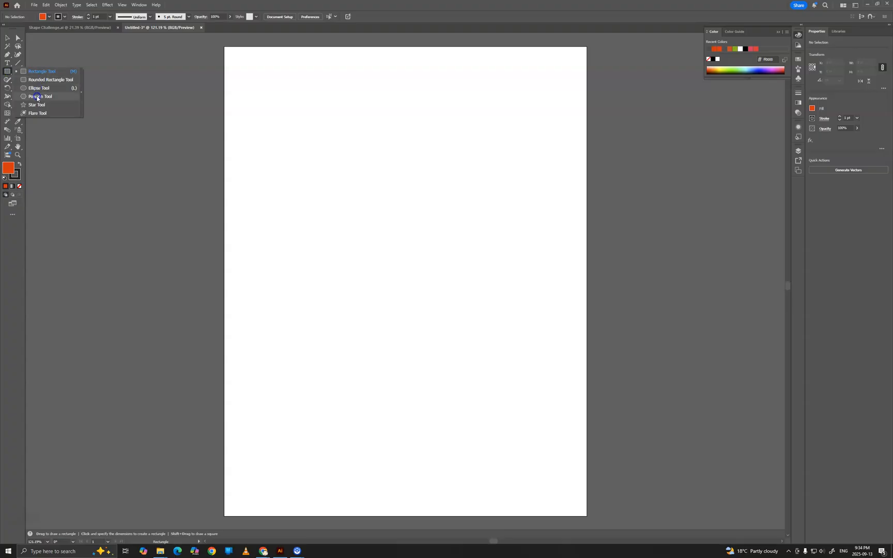
left_click(47, 72)
left_click_drag(264, 63, 459, 99)
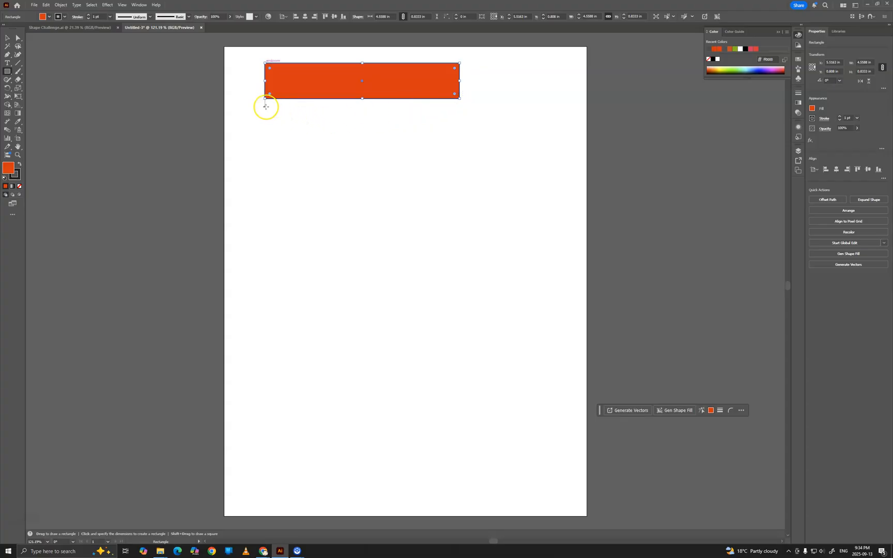
left_click_drag(265, 106, 362, 204)
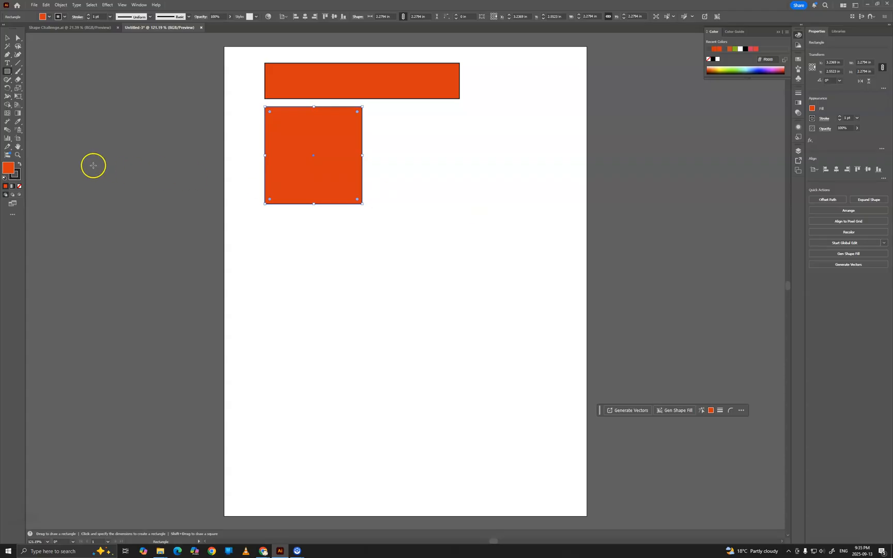
Step: Draw an ellipse about 5.3 by 1.3 in below the square and a circle about 4.3 in across beneath it
left_click(6, 71)
left_click(38, 88)
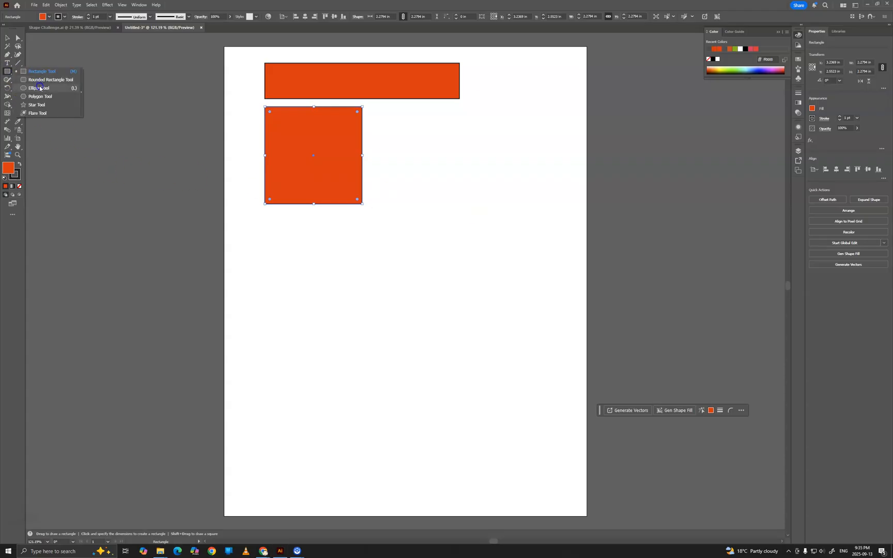
left_click(39, 88)
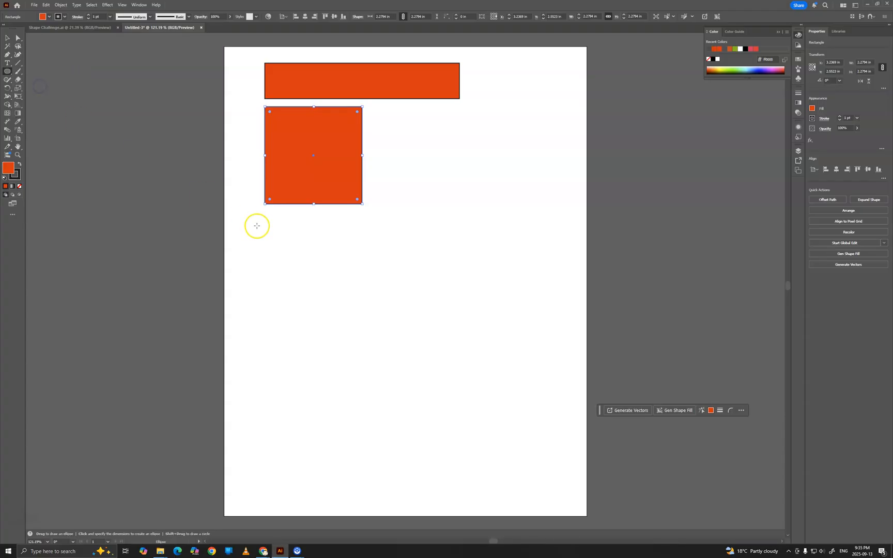
mouse_move(265, 216)
left_mouse_down()
mouse_move(385, 252)
mouse_move(490, 271)
left_mouse_up()
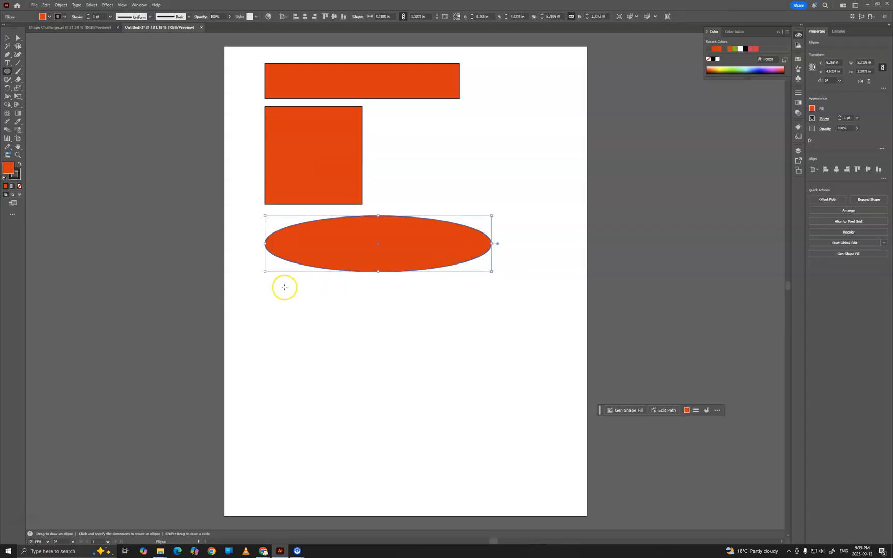
mouse_move(264, 285)
left_mouse_down()
mouse_move(369, 398)
mouse_move(450, 462)
left_mouse_up()
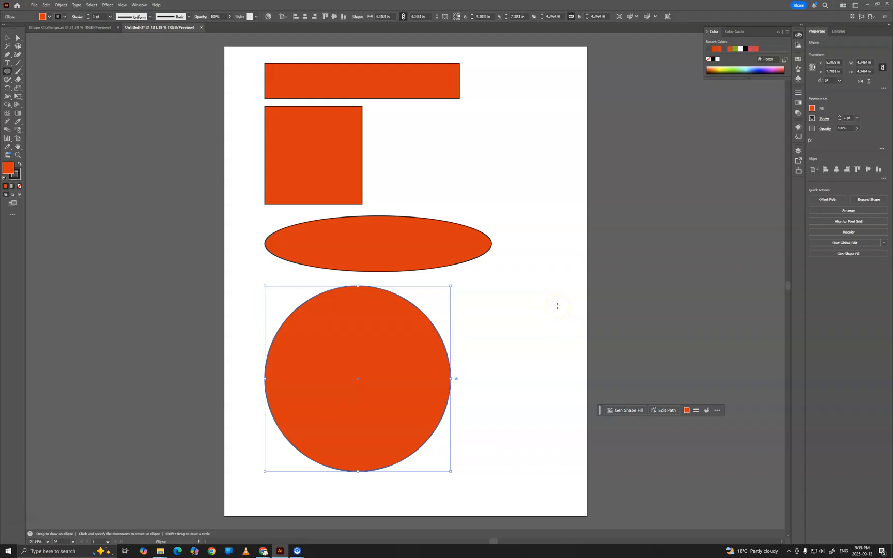
Step: Select all four shapes on the artboard and delete them
left_click(8, 38)
left_click_drag(223, 52, 571, 480)
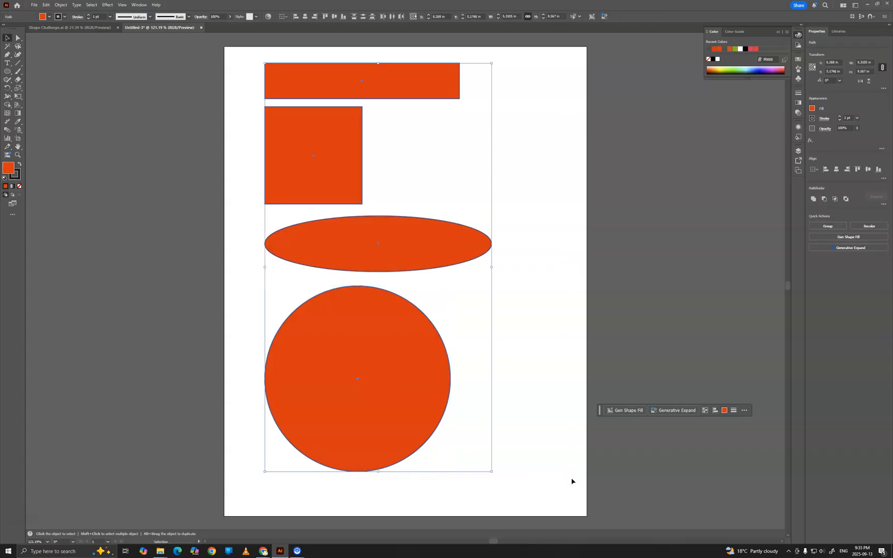
key("Delete")
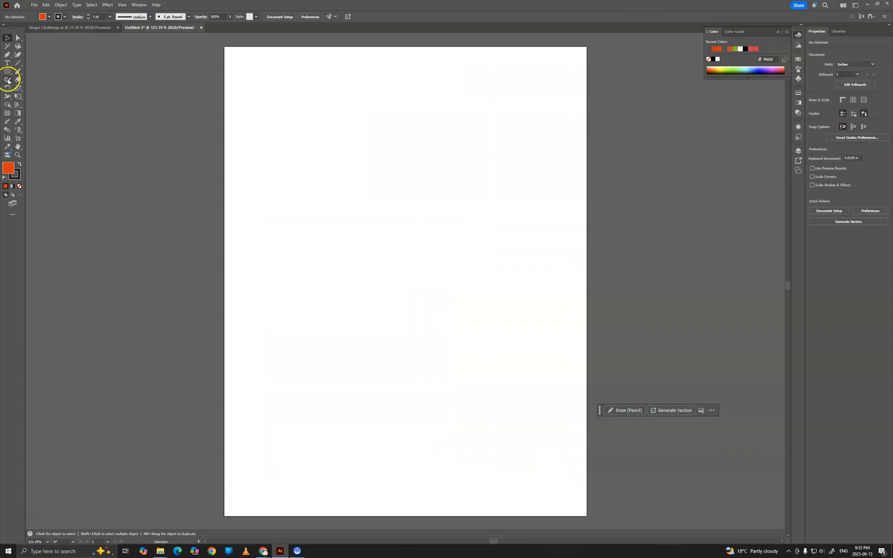
Step: Draw a rounded rectangle about 2.8 by 1.4 in in the artboard's upper part and increase its corner radius to about 0.27 in
left_click(7, 73)
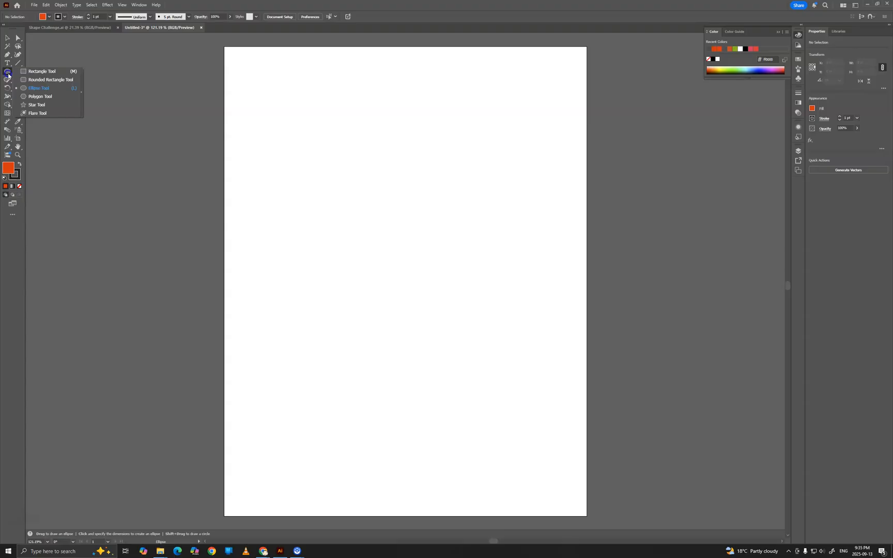
left_click(35, 81)
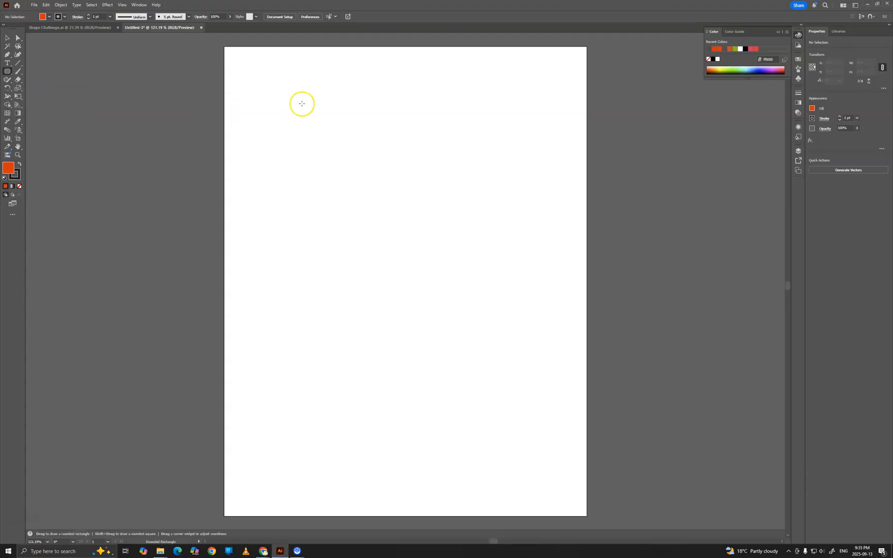
left_click_drag(296, 95, 418, 156)
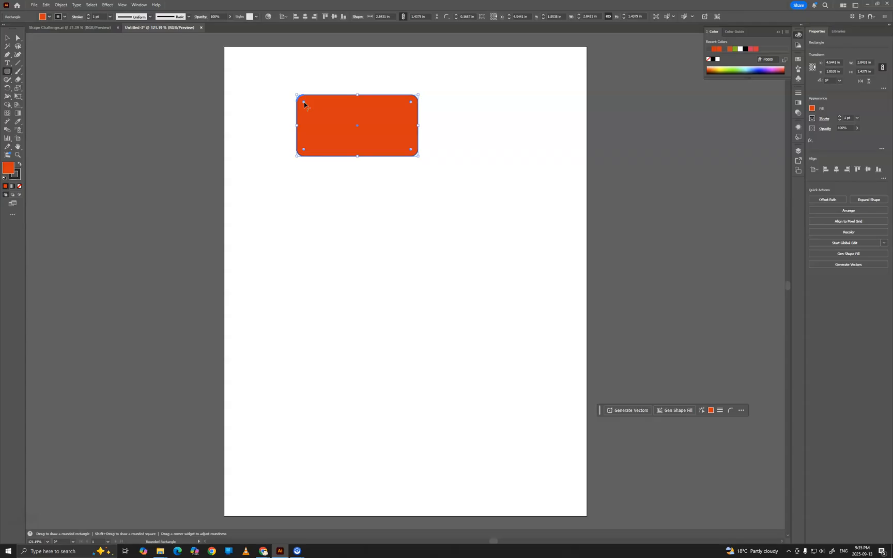
left_click_drag(296, 95, 297, 96)
mouse_move(304, 104)
left_mouse_down()
mouse_move(293, 93)
mouse_move(337, 128)
mouse_move(311, 105)
left_mouse_up()
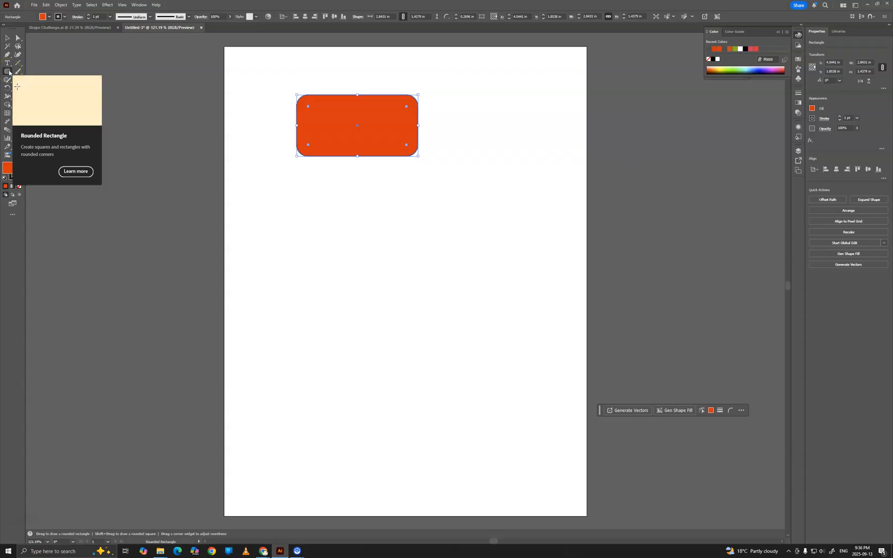
Step: Delete the rounded rectangle and draw a hexagon about 2.2 by 2.5 in in the artboard's upper part
left_click(7, 37)
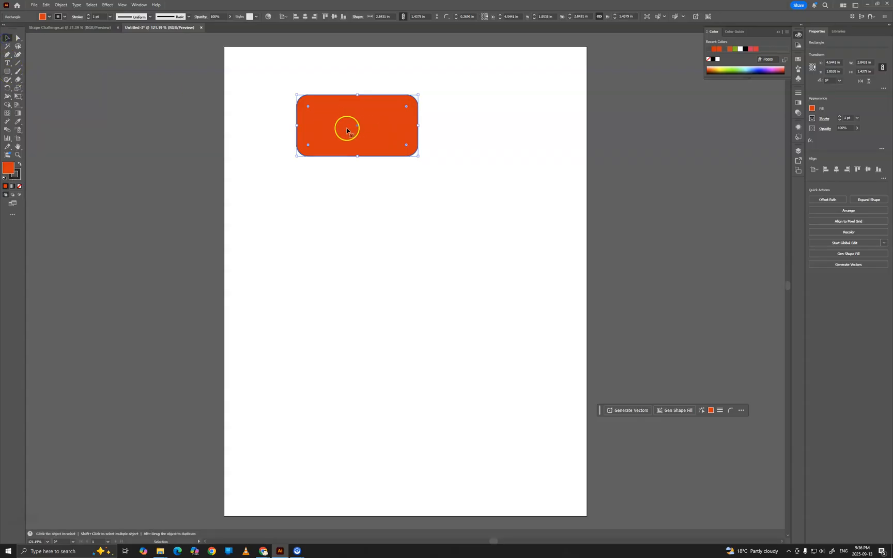
key("Delete")
left_click_drag(8, 71, 51, 99)
left_click_drag(348, 120, 394, 148)
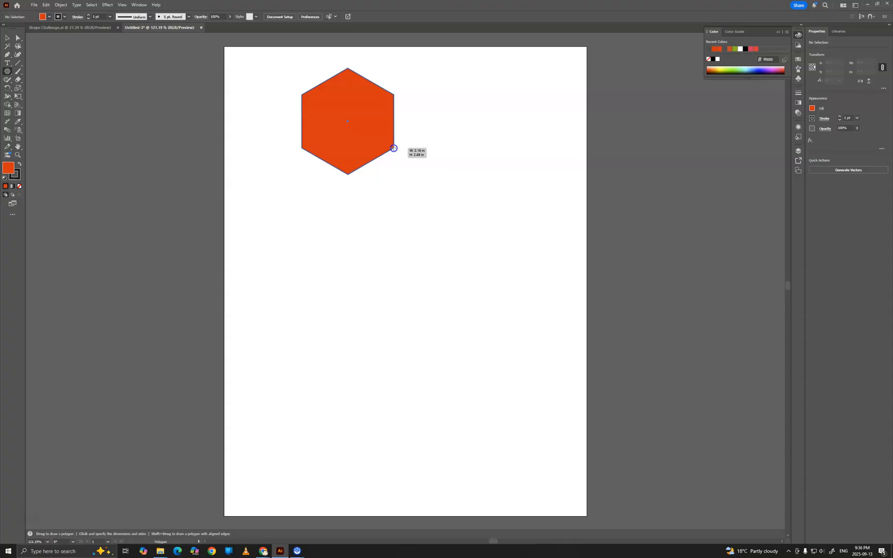
left_click_drag(393, 148, 394, 147)
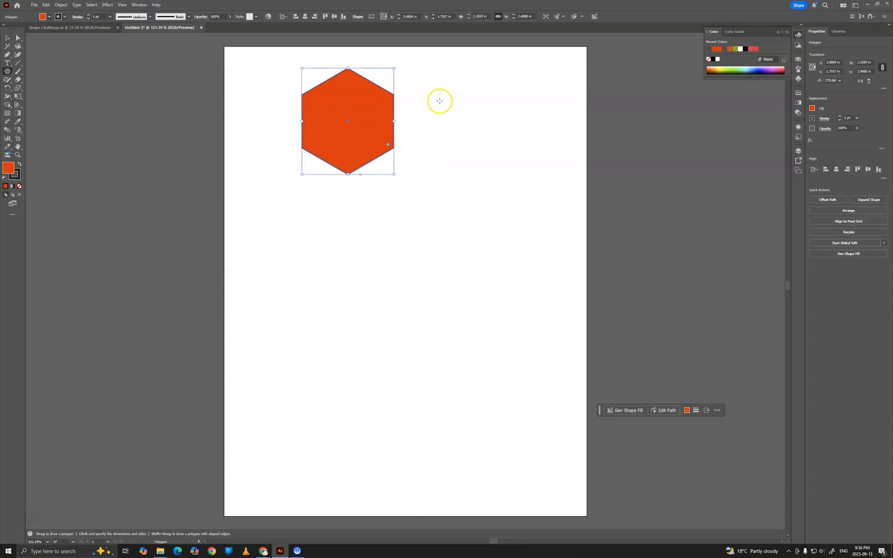
Step: Draw a polygon about 2 in across beside the hexagon, varying its number of sides while drawing and ending with ten
mouse_move(445, 88)
left_mouse_down()
mouse_move(461, 98)
mouse_move(465, 121)
mouse_move(474, 75)
mouse_move(443, 62)
mouse_move(433, 99)
mouse_move(473, 86)
mouse_move(441, 108)
mouse_move(467, 126)
left_mouse_up()
key("Up")
key("Up")
key("Up")
key("Up")
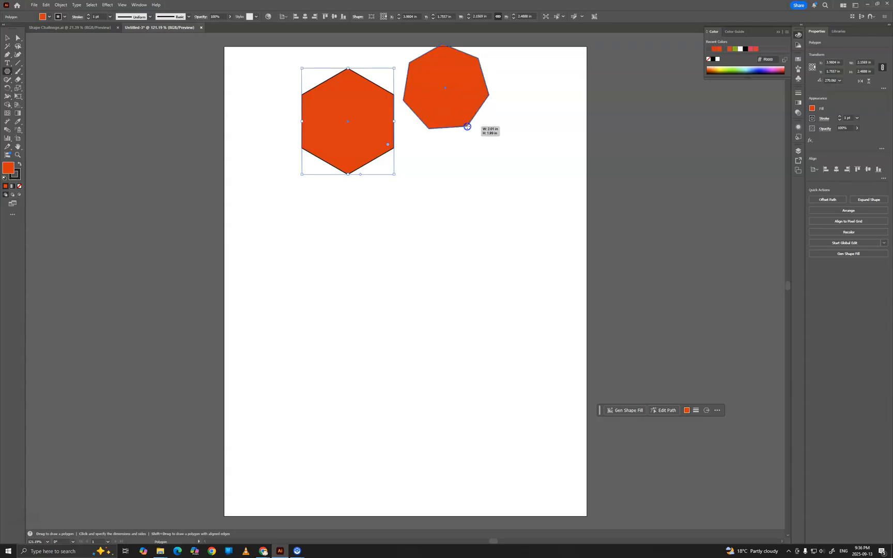
key("Down")
key("Down")
key("Down")
key("Down")
key("Down")
key("Down")
key("Down")
left_click_drag(467, 126, 467, 126)
key("Up")
key("Up")
key("Up")
key("Up")
key("Up")
key("Up")
key("Down")
key("Down")
key("Down")
key("Up")
key("Up")
key("Up")
key("Down")
key("Down")
key("Up")
key("Up")
key("Up")
key("Down")
key("Up")
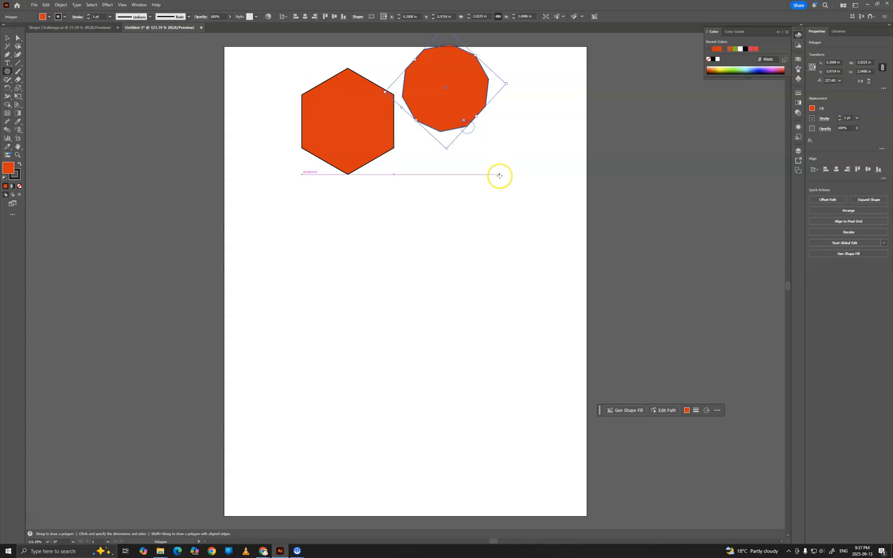
Step: Create an eight-sided polygon with a 1.0316 in radius below the others and stretch it into a wide, flat shape
left_click(396, 246)
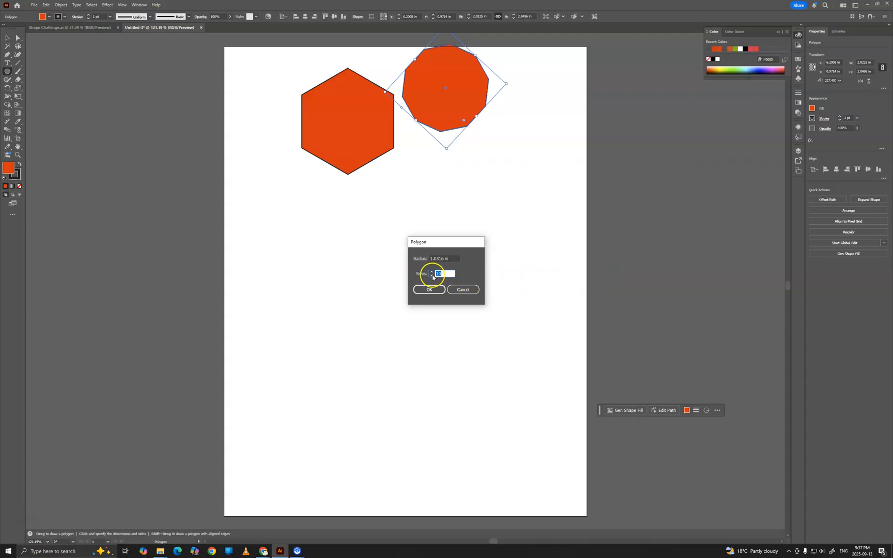
left_click(428, 290)
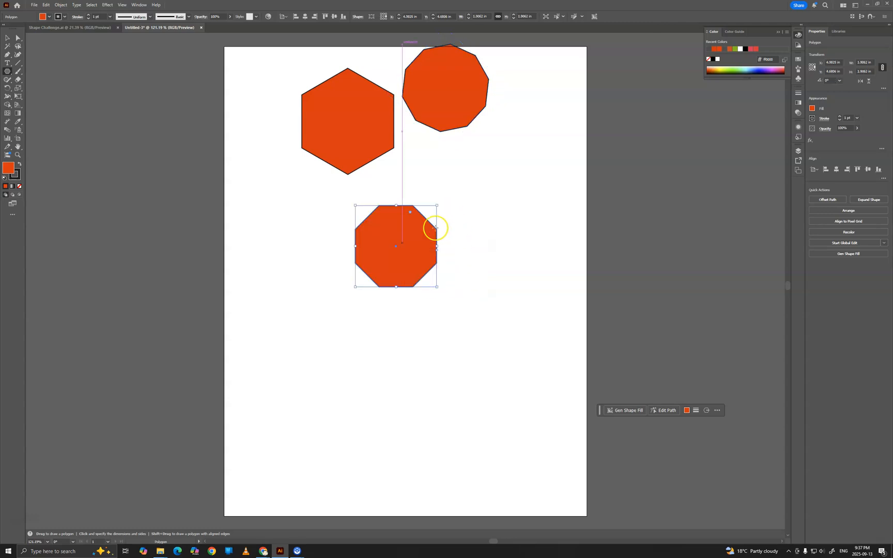
left_click_drag(437, 205, 558, 226)
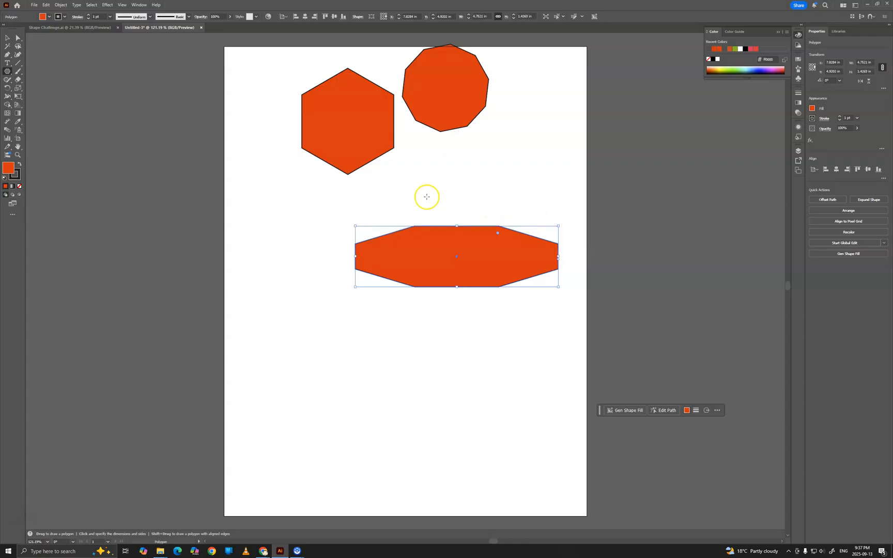
Step: Delete the stretched octagon and draw a five-pointed star about 2 in across below the hexagon
key("Delete")
left_click(10, 71)
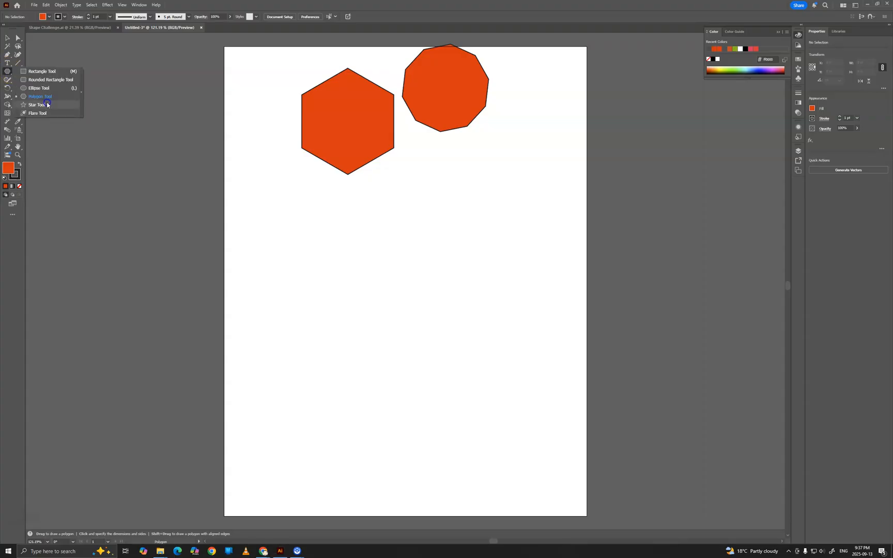
left_click(47, 104)
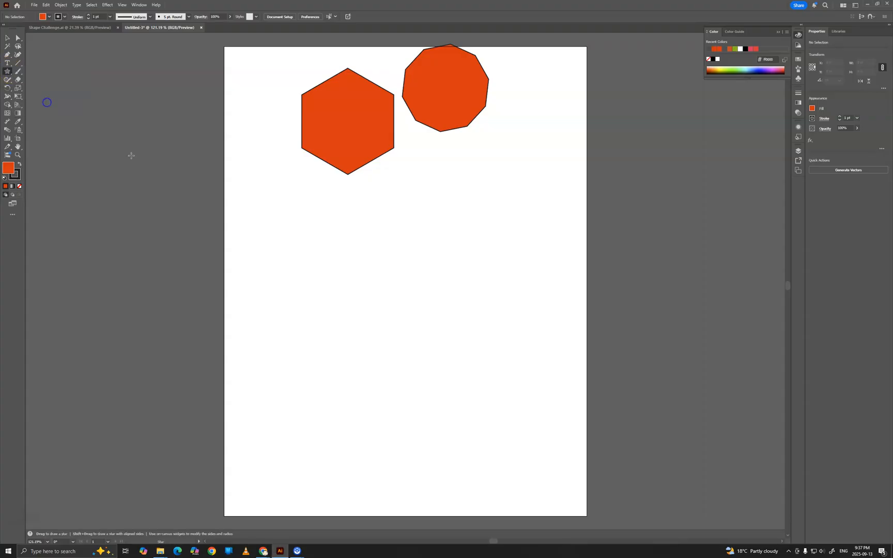
left_click_drag(369, 283, 397, 321)
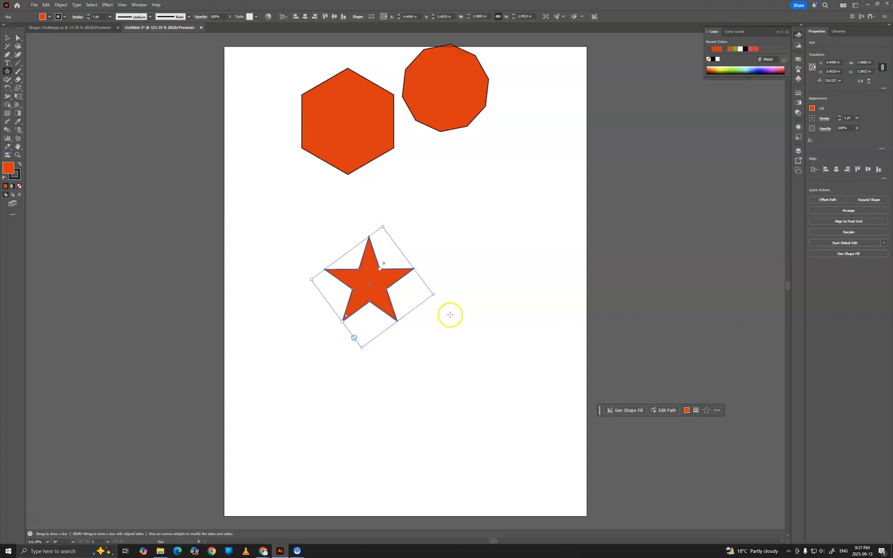
Step: Create an eight-pointed star with radii of 1.0981 in and 0.4194 in, up and to the right of the five-pointed star
left_click(482, 233)
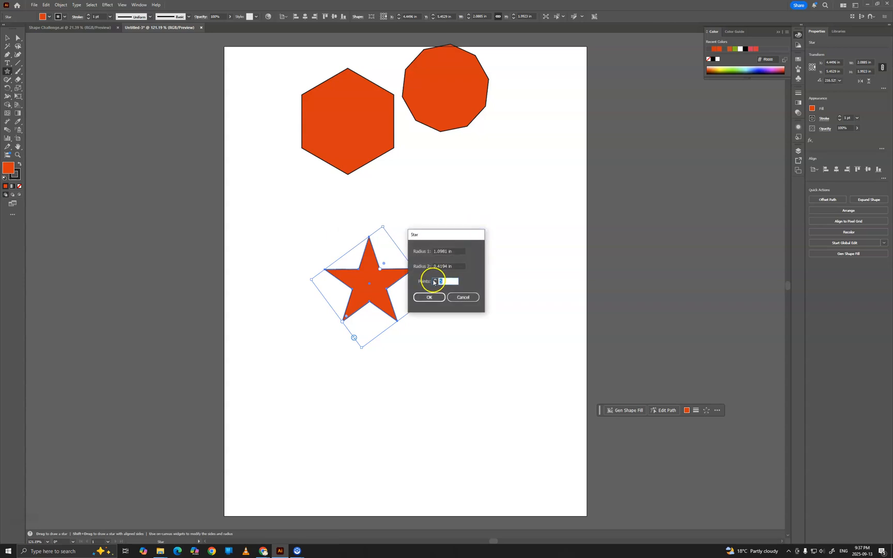
type("8")
left_click(429, 297)
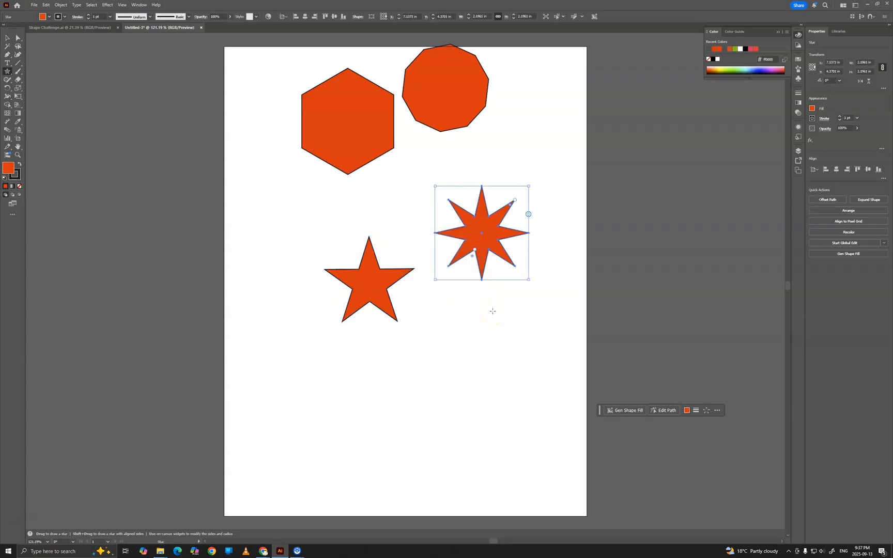
Step: Draw a star about 2.2 in across below the eight-pointed one, varying its number of points while drawing and ending with eight
left_click_drag(441, 325, 471, 362)
key("Up")
key("Up")
key("Up")
key("Up")
key("Down")
key("Down")
key("Down")
key("Down")
key("Down")
key("Down")
key("Down")
key("Down")
key("Down")
key("Up")
key("Up")
key("Up")
key("Up")
key("Up")
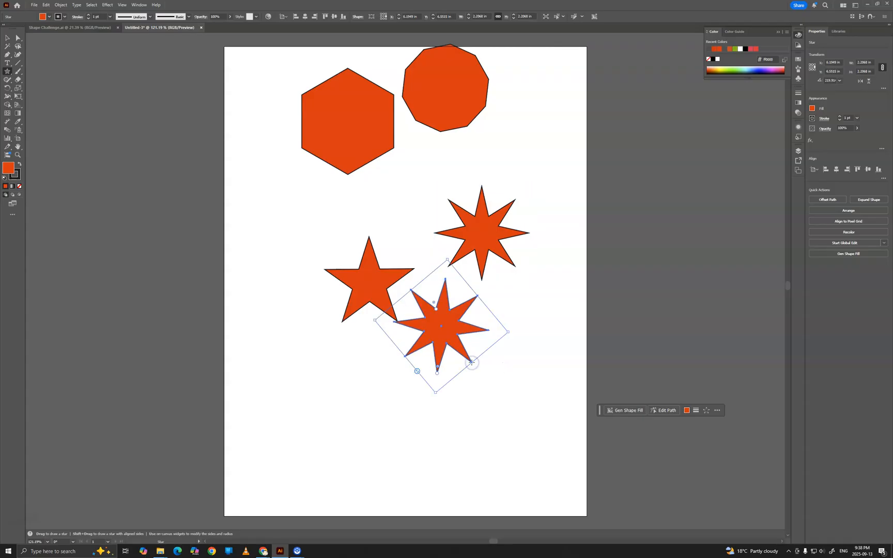
Step: Round the outer tips of the five-pointed star, keeping the radius below 0.13 in, and round its inner corners as well
left_click(7, 37)
left_click(364, 278)
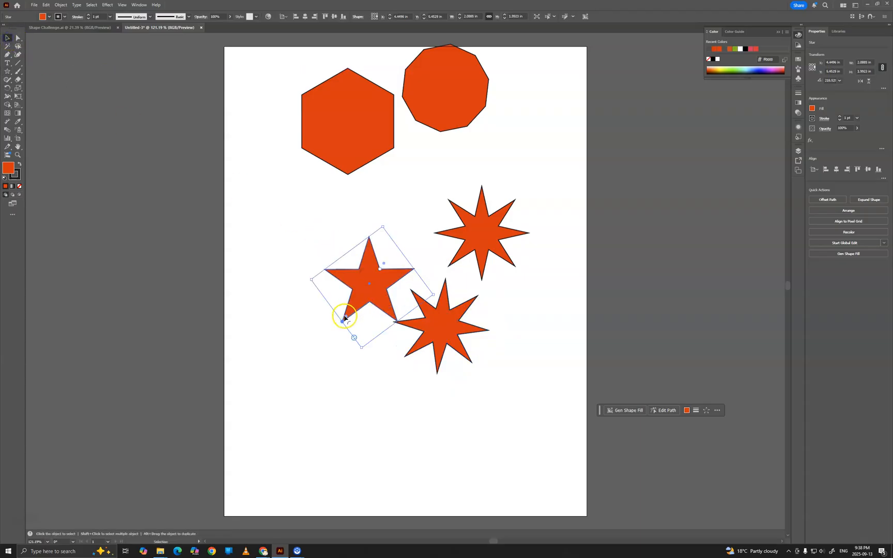
mouse_move(346, 318)
left_mouse_down()
mouse_move(343, 323)
mouse_move(346, 317)
left_mouse_up()
mouse_move(346, 318)
left_mouse_down()
mouse_move(353, 303)
mouse_move(337, 324)
mouse_move(352, 309)
left_mouse_up()
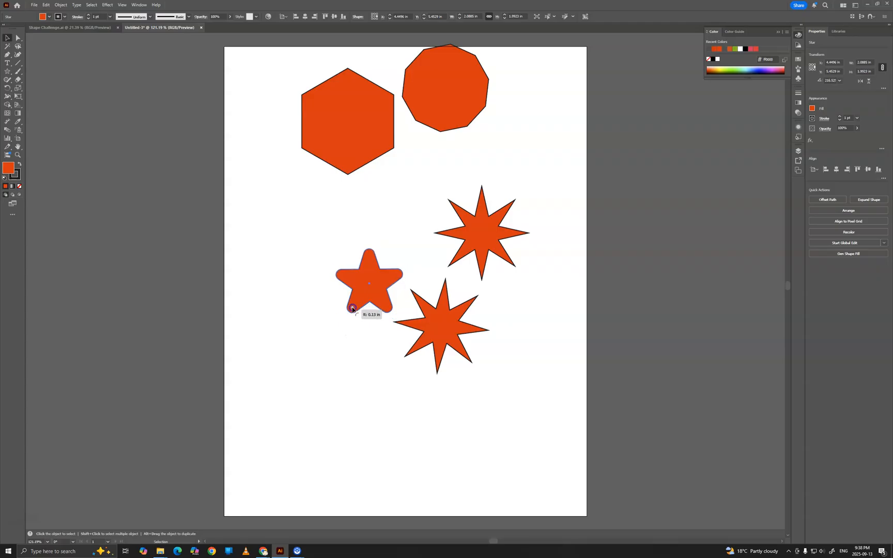
mouse_move(352, 309)
left_mouse_down()
mouse_move(344, 323)
mouse_move(349, 313)
left_mouse_up()
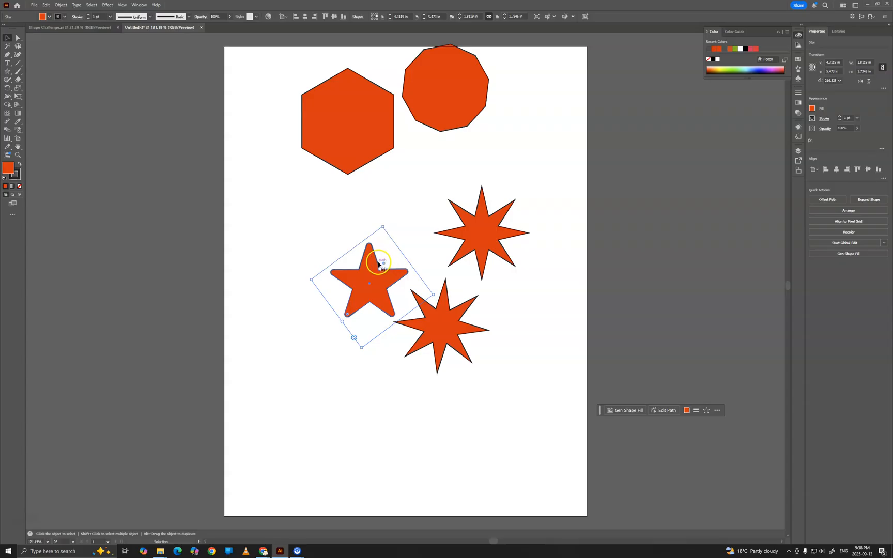
mouse_move(382, 267)
left_mouse_down()
mouse_move(398, 243)
mouse_move(387, 257)
left_mouse_up()
Step: Slightly round all corners of the hexagon
left_click(360, 137)
mouse_move(388, 146)
left_mouse_down()
mouse_move(365, 124)
mouse_move(391, 147)
mouse_move(369, 130)
mouse_move(388, 139)
mouse_move(378, 129)
mouse_move(392, 159)
left_mouse_up()
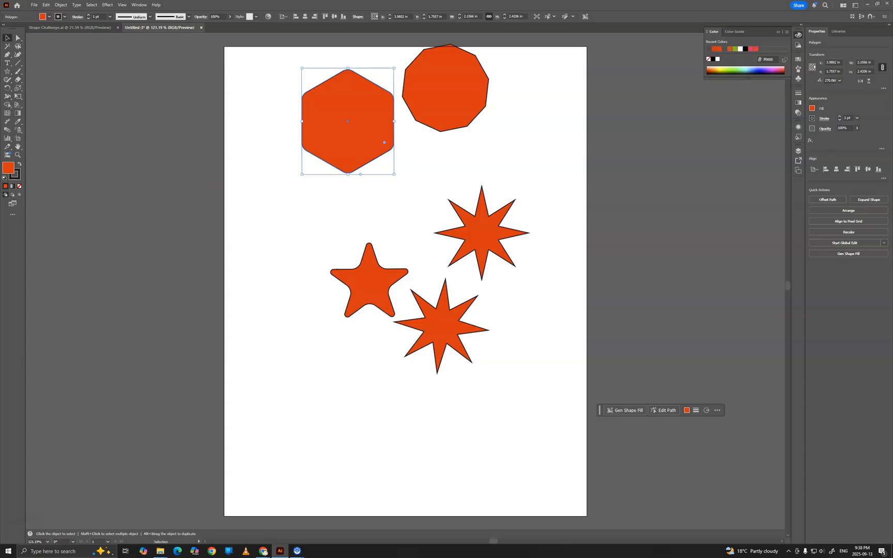
left_click(8, 73)
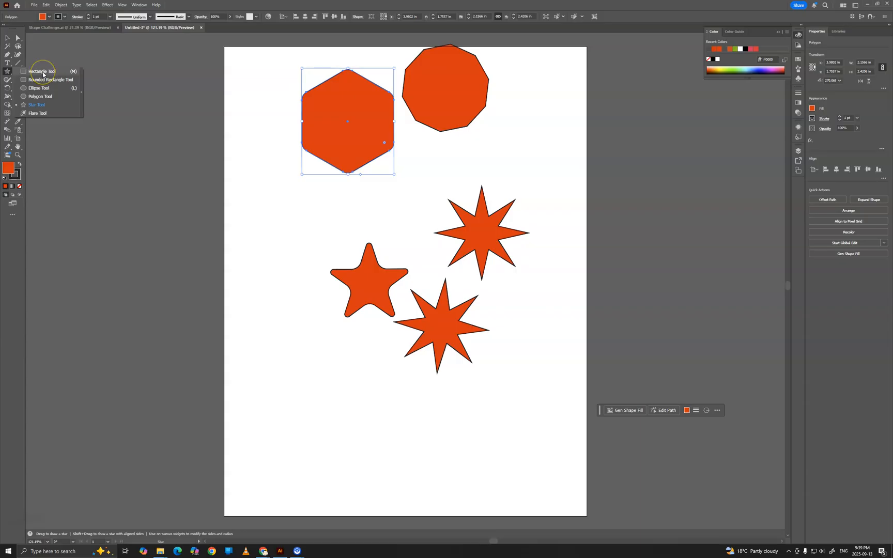
left_click(47, 81)
left_click(8, 38)
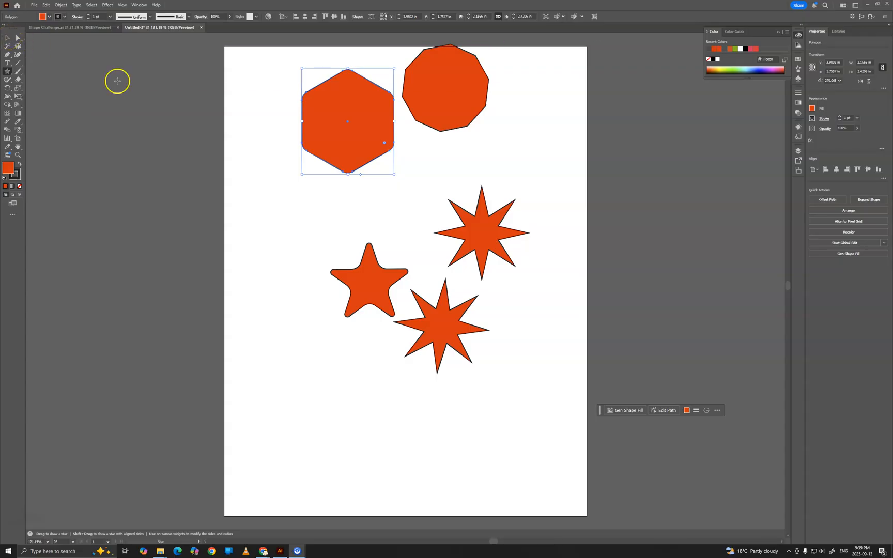
Step: Move the hexagon over the artboard's left edge and delete all five shapes from the document
left_click(9, 38)
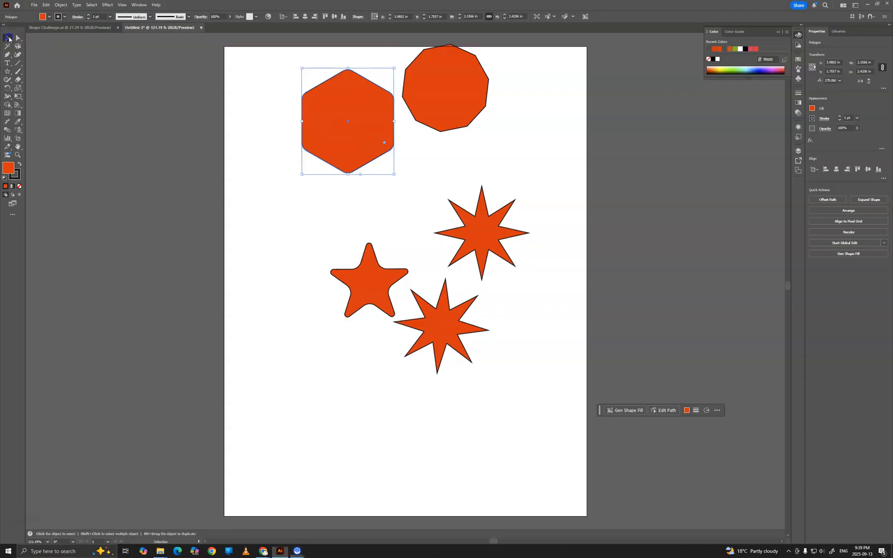
left_click_drag(350, 136, 262, 198)
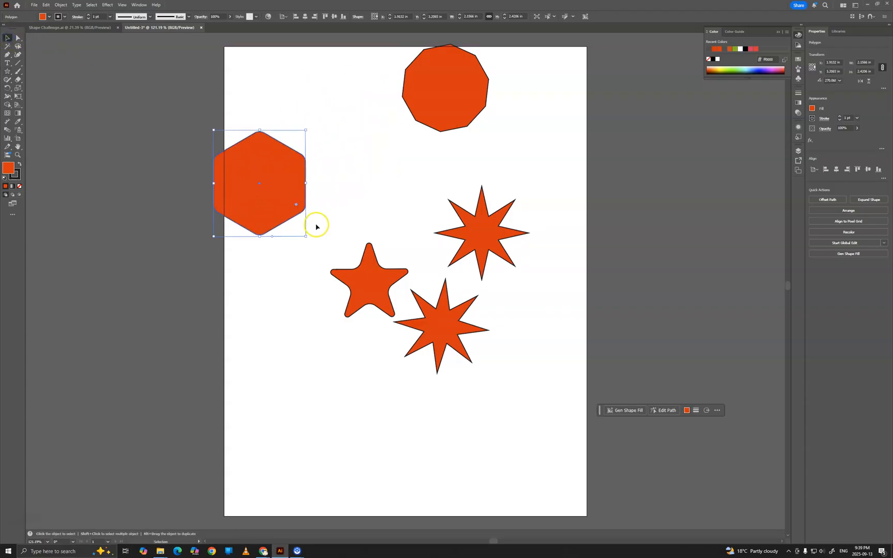
key("Delete")
left_click(435, 115)
key("Delete")
left_click(379, 302)
key("Delete")
left_click(505, 243)
key("Delete")
left_click(449, 319)
key("Delete")
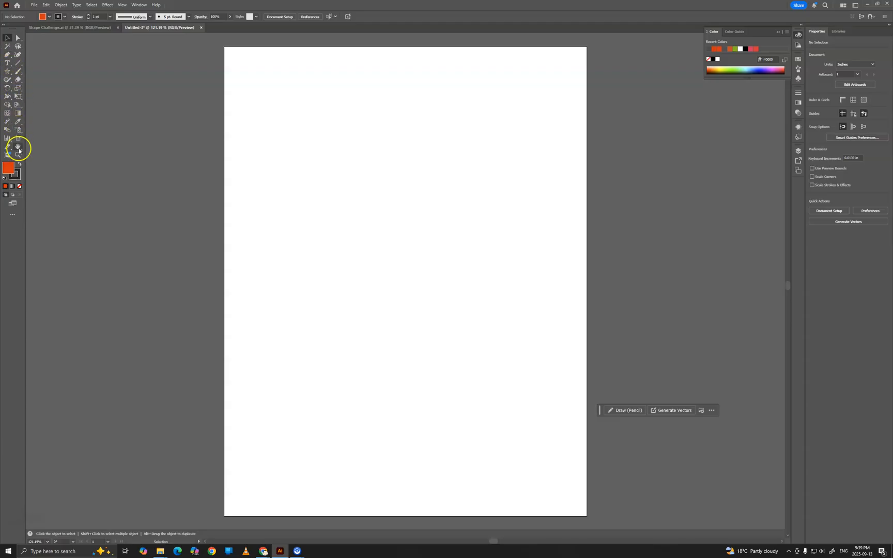
Step: Draw a rectangle about 3.3 by 3 in in the upper half of the artboard
left_click(9, 73)
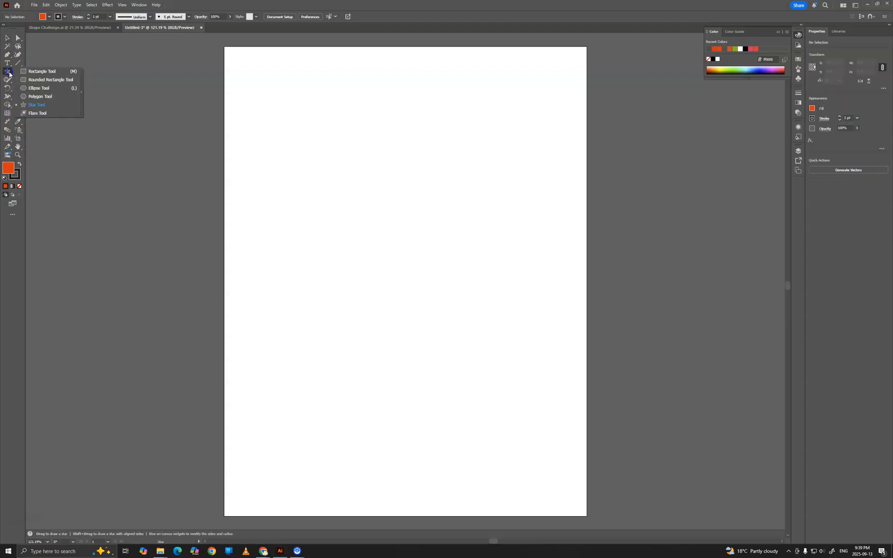
left_click(42, 73)
left_click_drag(303, 136, 444, 263)
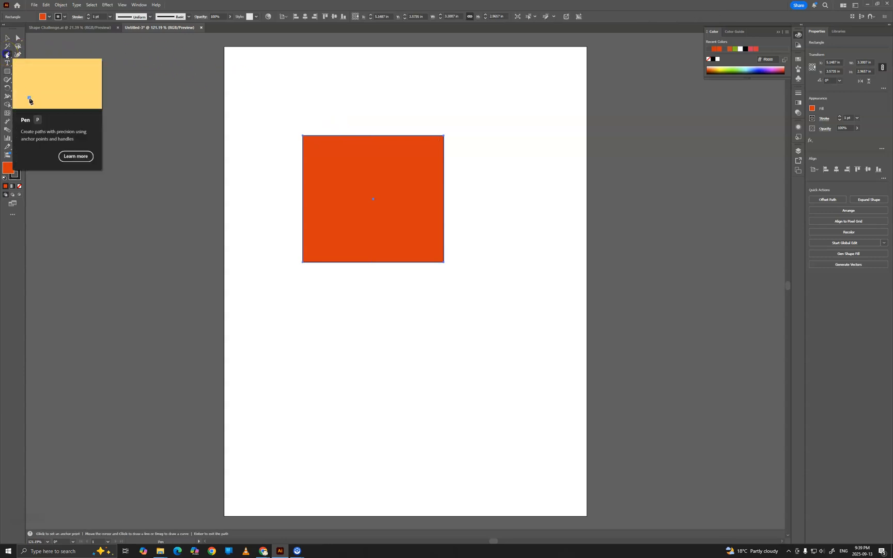
Step: Replace the rectangle's lower-left anchor point with a new one on the diagonal edge, pulled down past the artboard's left edge
left_click(7, 54)
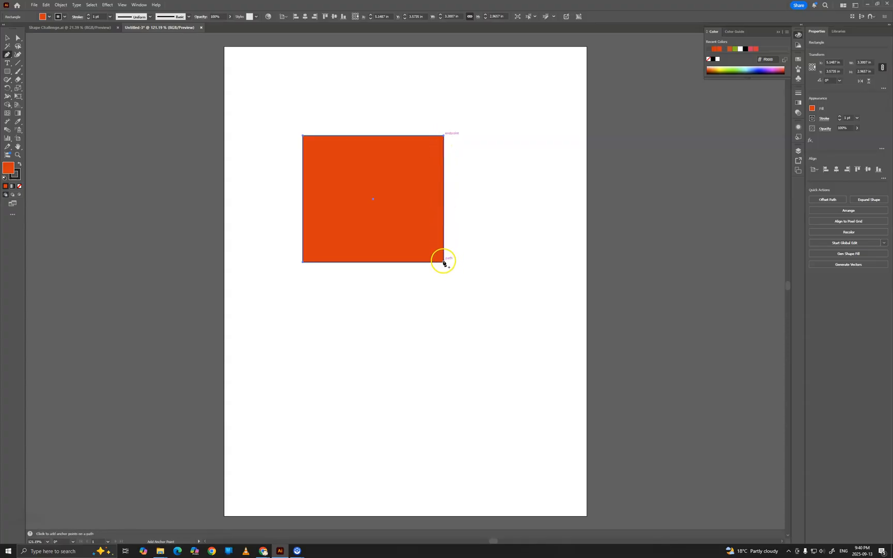
left_click(302, 262)
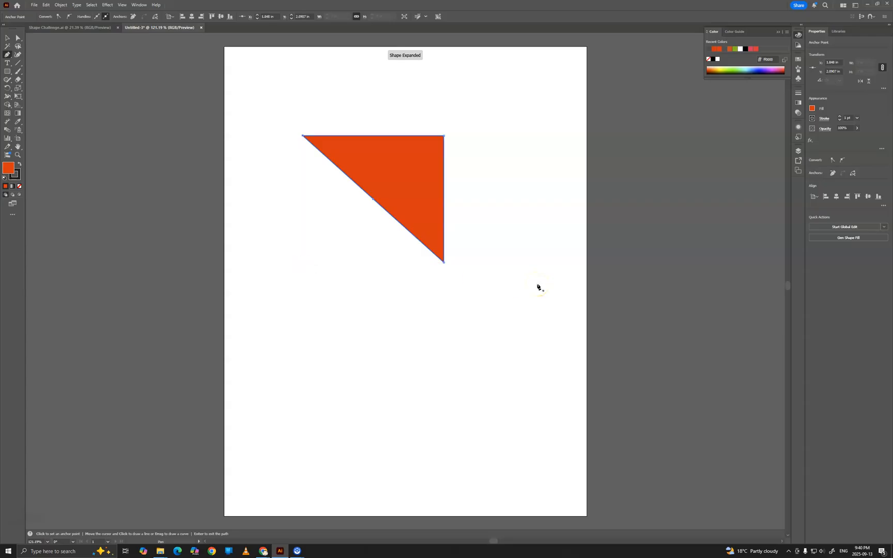
left_click(17, 38)
left_click_drag(382, 208, 220, 300)
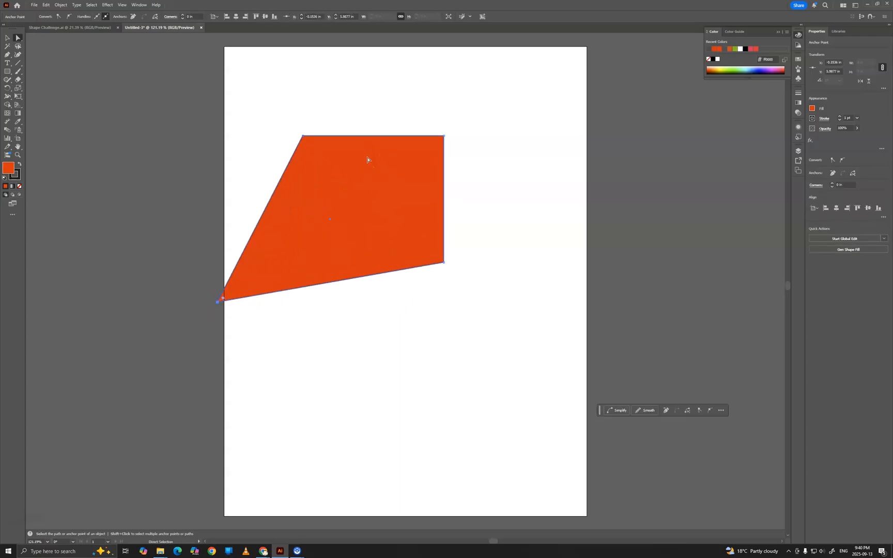
Step: Remove the shape's upper-left anchor point, add one on the new slanted edge and pull it up and to the left
left_click(358, 169)
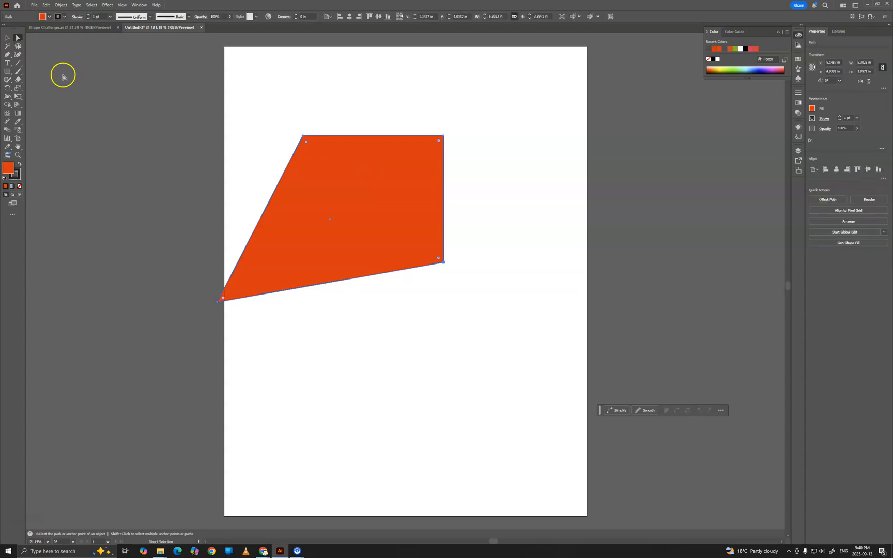
left_click(8, 55)
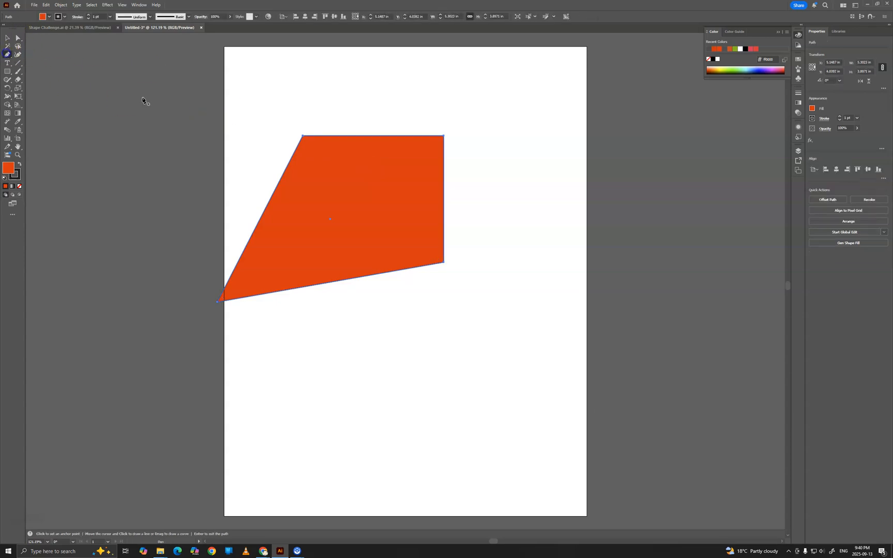
left_click(302, 136)
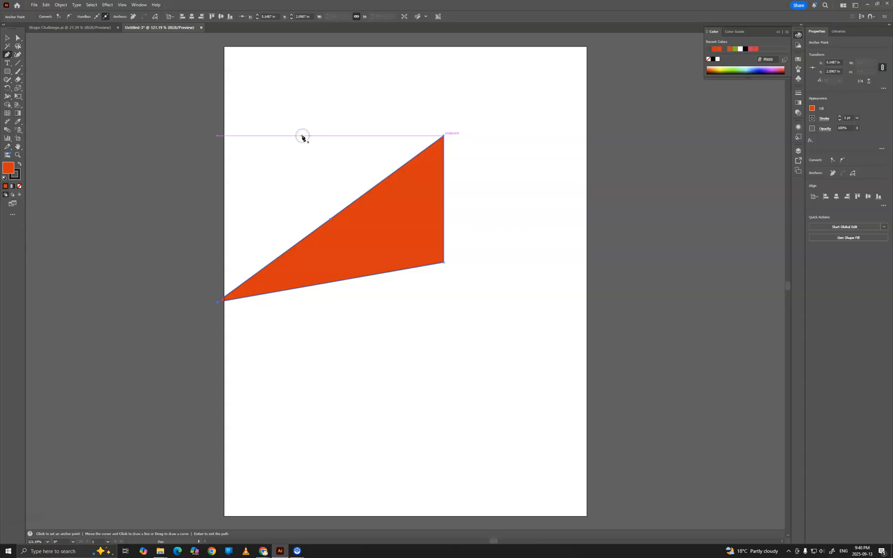
left_click(365, 195)
left_click(18, 37)
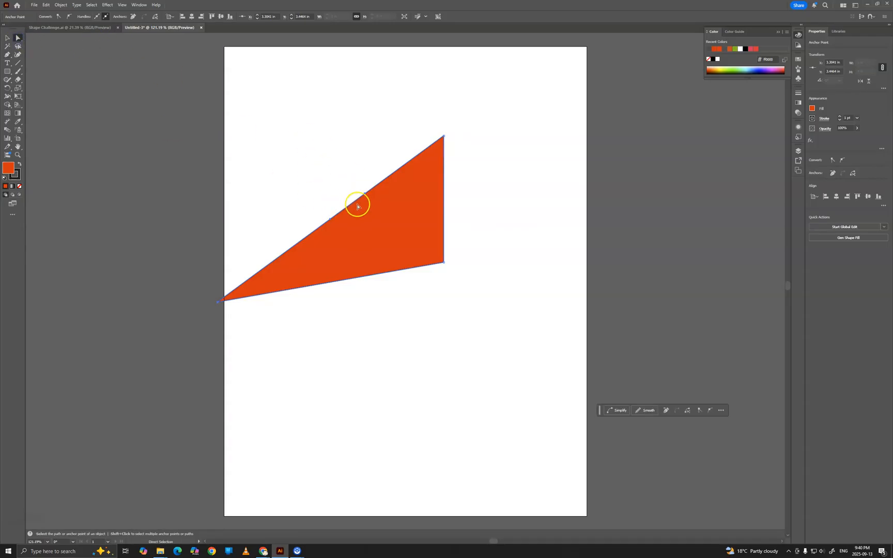
left_click_drag(366, 195, 281, 123)
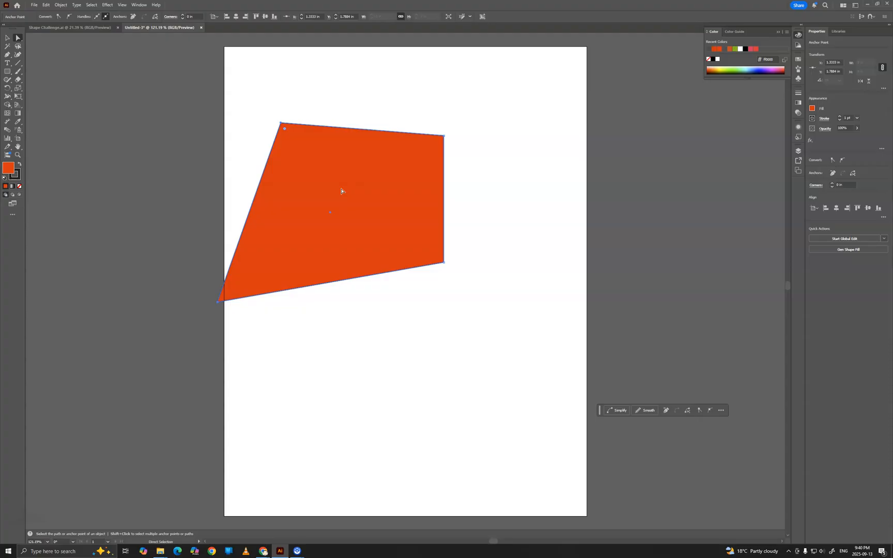
Step: Delete the reshaped path and draw a rectangle about 1.7 by 1.9 in near the artboard's upper left
left_click(371, 197)
key("Delete")
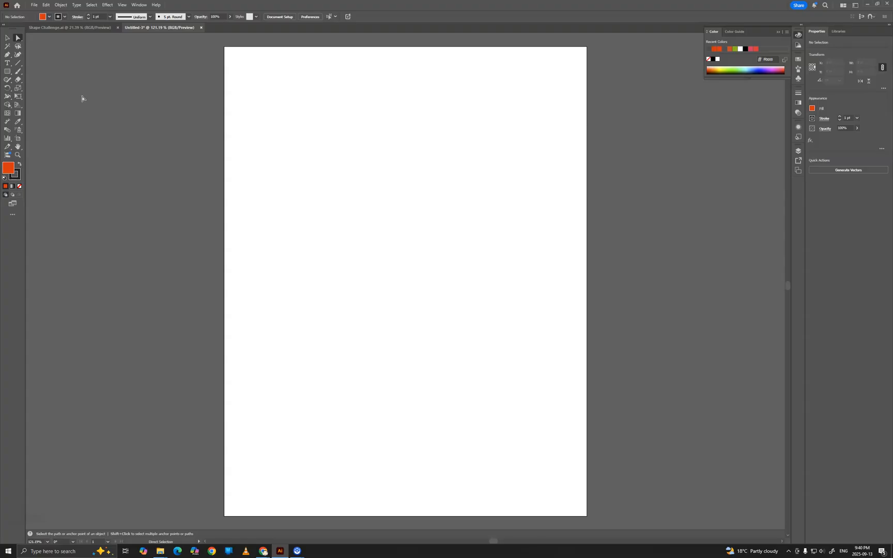
left_click(7, 72)
left_click_drag(282, 171, 344, 241)
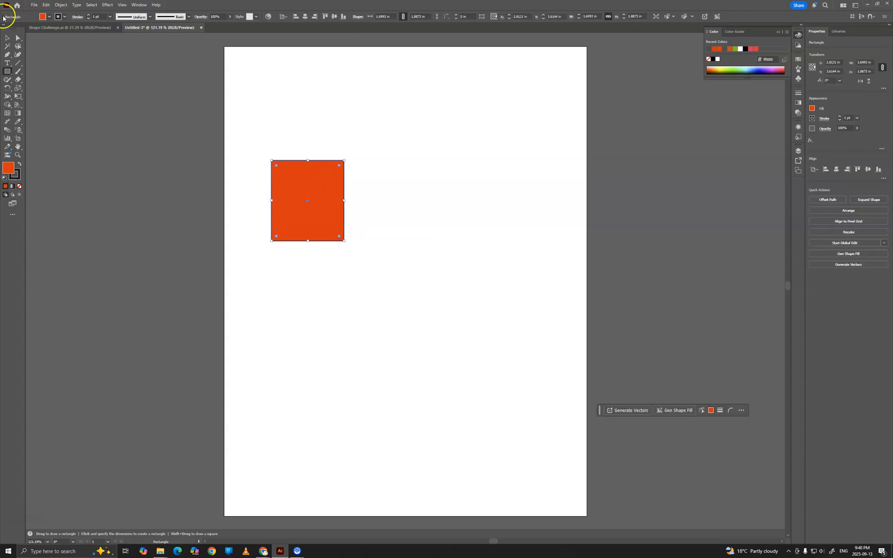
Step: Duplicate the rectangle to the right, level with the original, and shrink the copy to about 0.9 by 1 in
left_click(9, 38)
left_click_drag(314, 229, 496, 215)
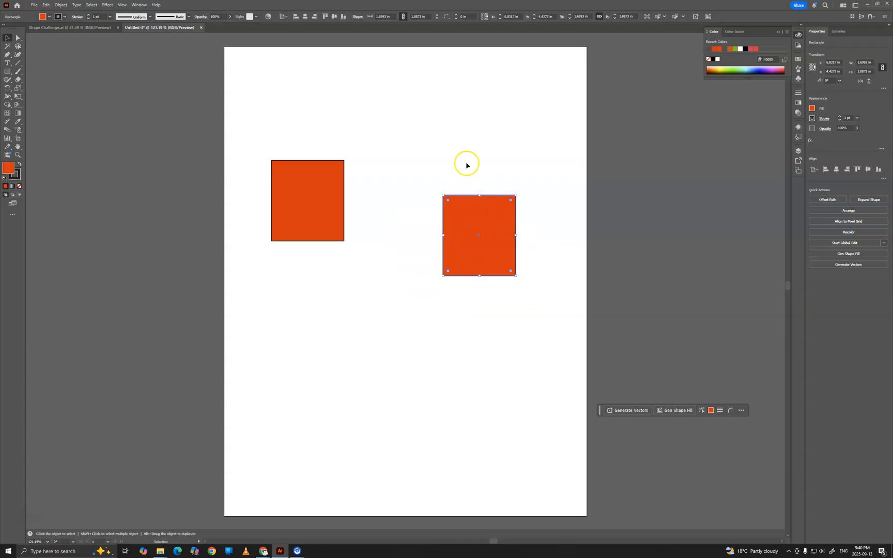
mouse_move(470, 209)
left_mouse_down()
mouse_move(470, 175)
mouse_move(466, 225)
mouse_move(471, 207)
left_mouse_up()
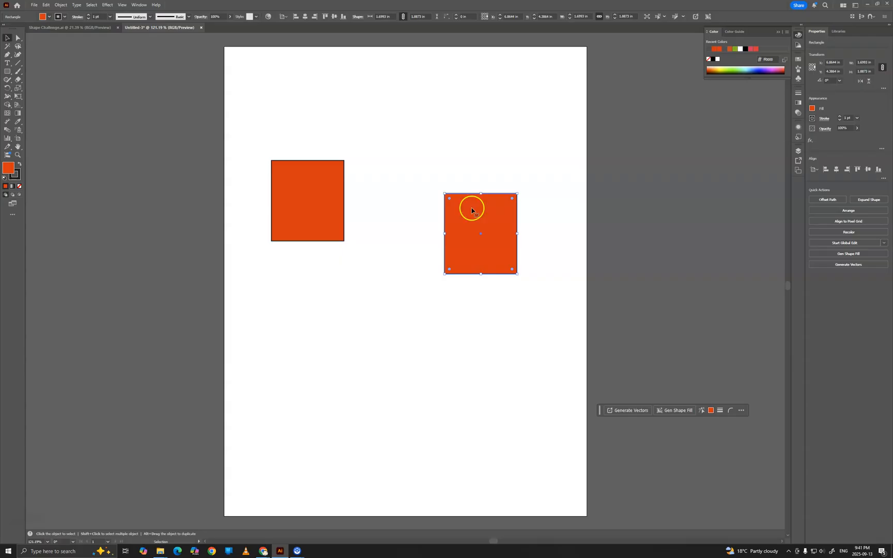
left_click_drag(470, 212, 467, 179)
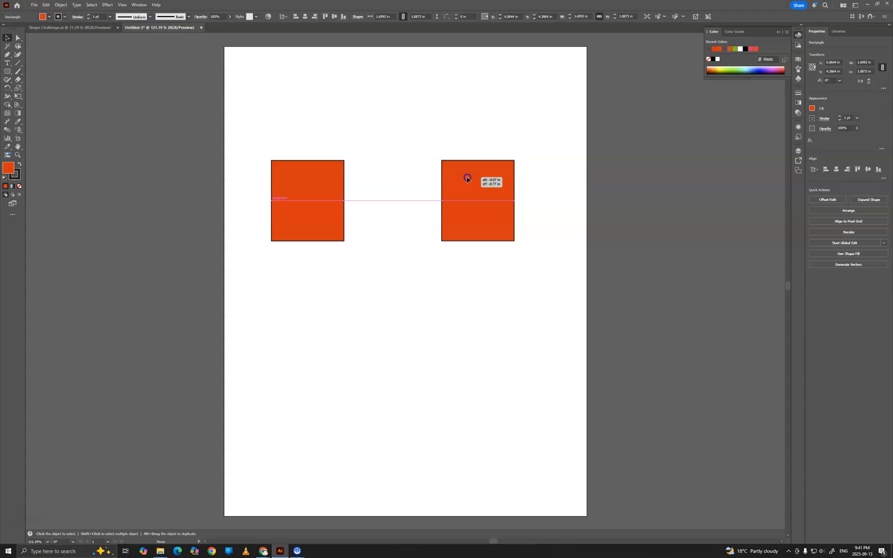
left_click_drag(467, 179, 467, 178)
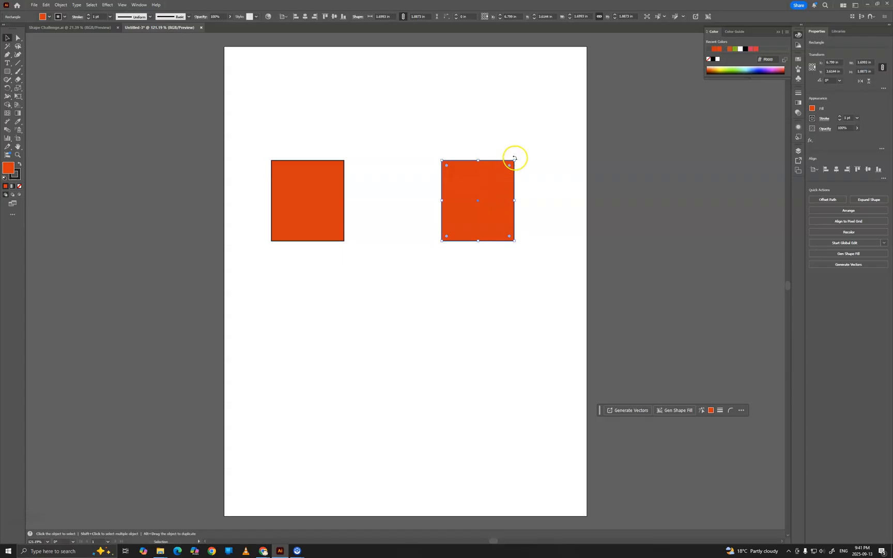
left_click_drag(515, 161, 450, 193)
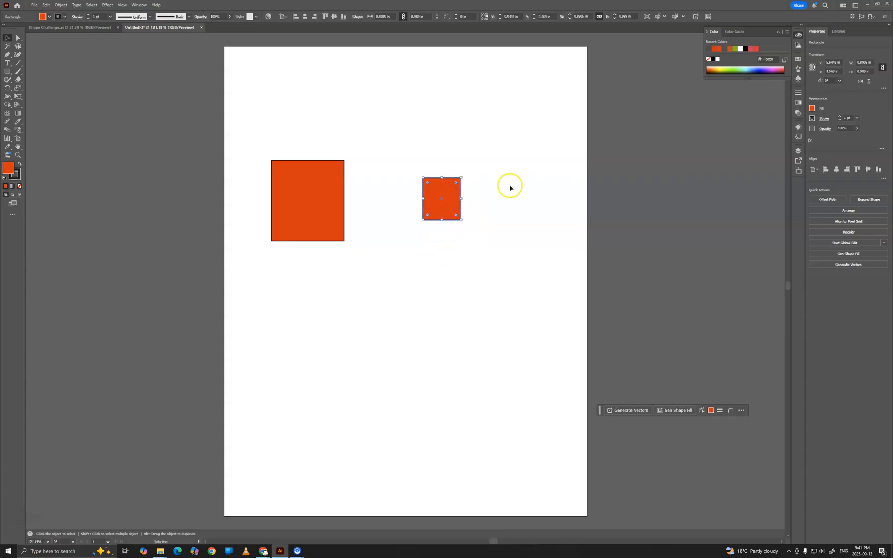
left_click(510, 187)
Step: Select both rectangles and show the full set of Align options, closing it again after viewing
left_click_drag(255, 140, 559, 262)
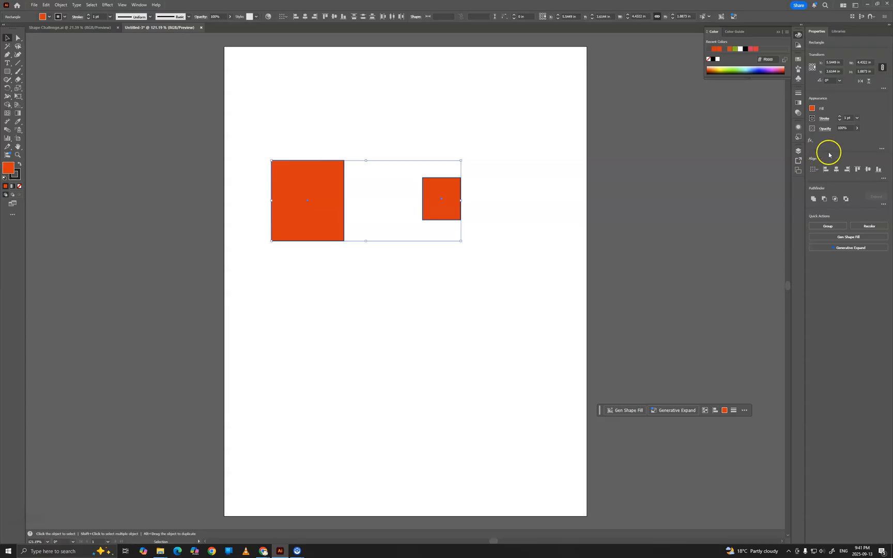
left_click(138, 5)
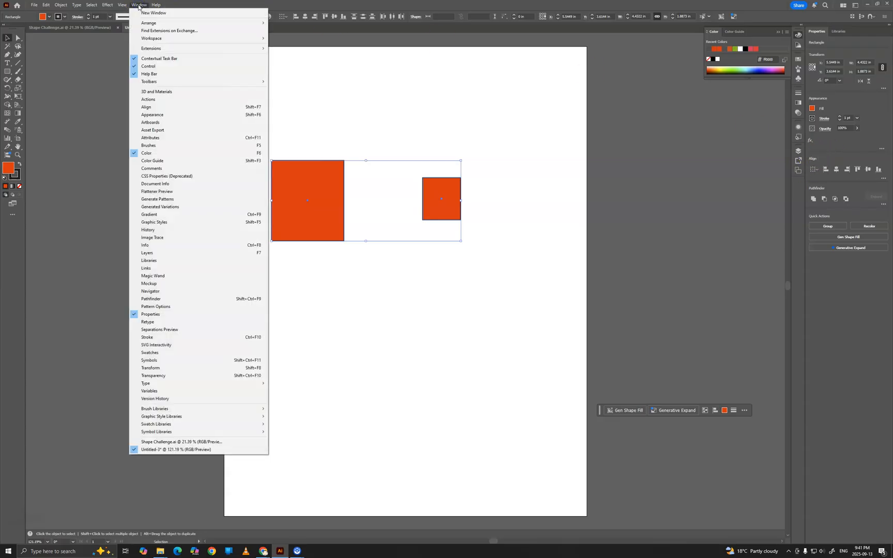
left_click(175, 109)
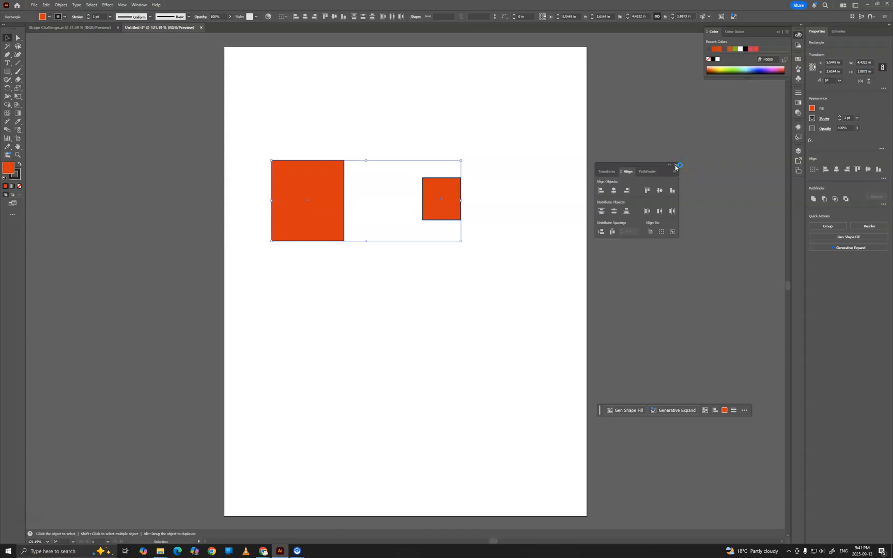
left_click(675, 166)
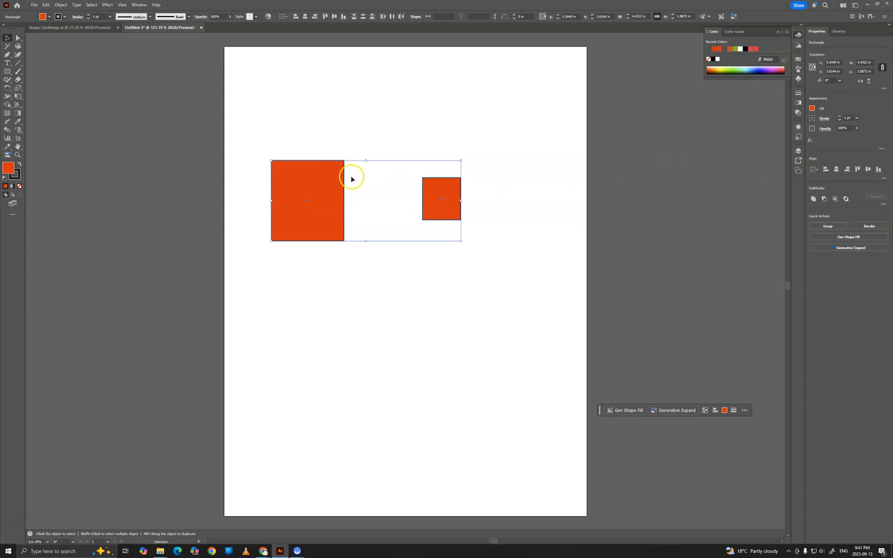
Step: Align the two rectangles by their top edges and afresh by their bottom edges
left_click(857, 169)
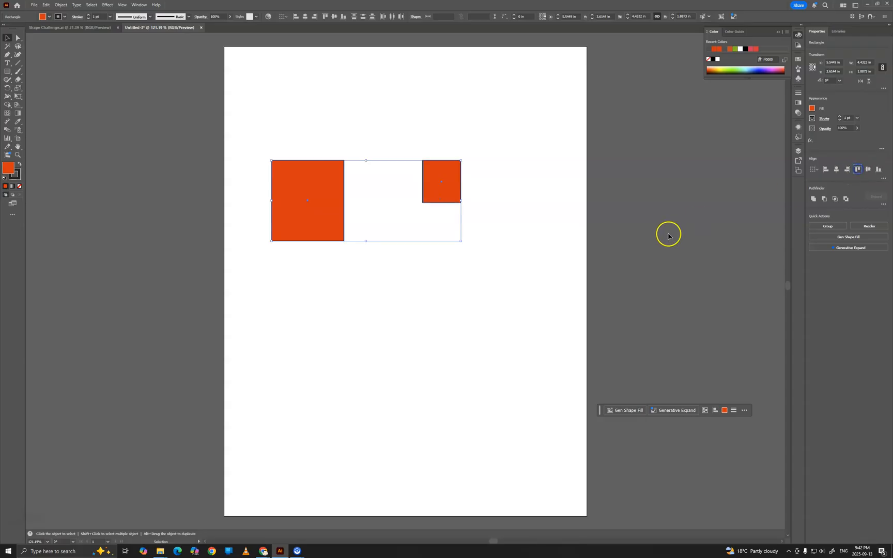
left_click(878, 169)
Step: Move the small rectangle below the large one and align both rectangles by their left edges
left_click_drag(442, 207, 348, 309)
left_click_drag(260, 124, 449, 326)
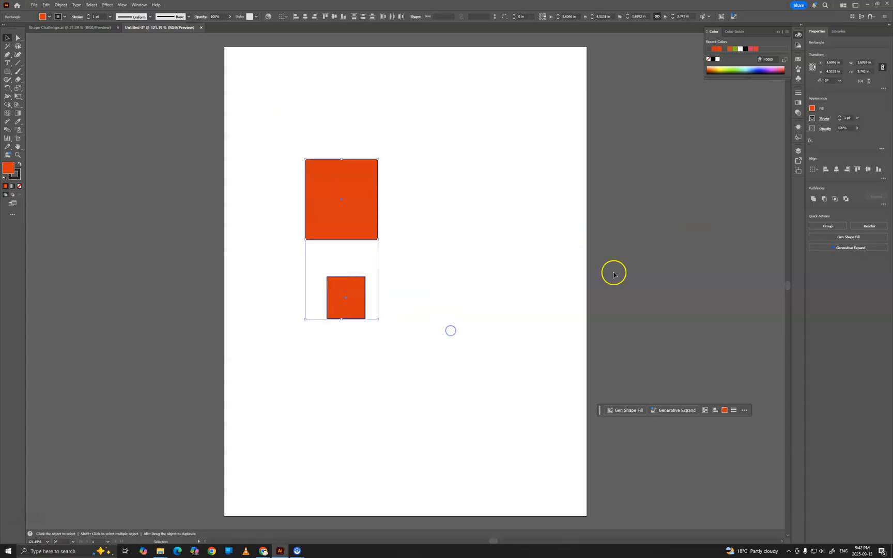
left_click(828, 170)
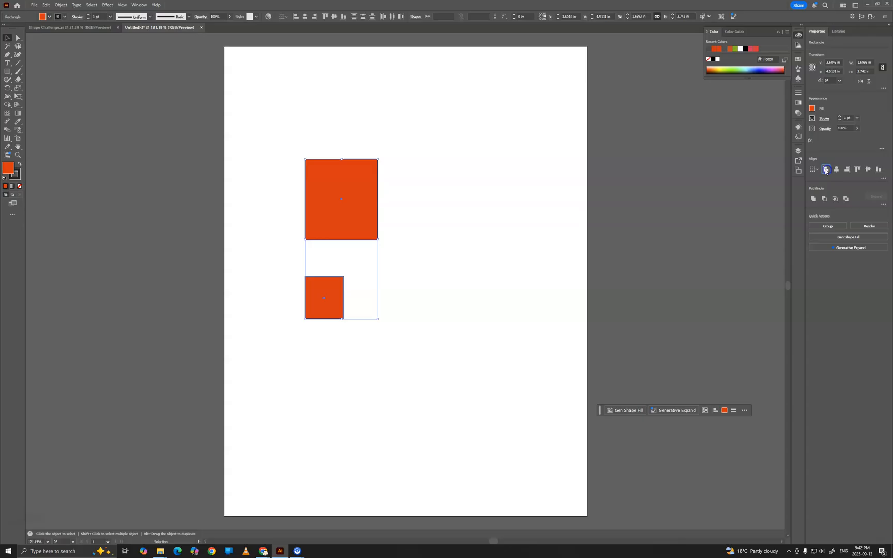
left_click(451, 303)
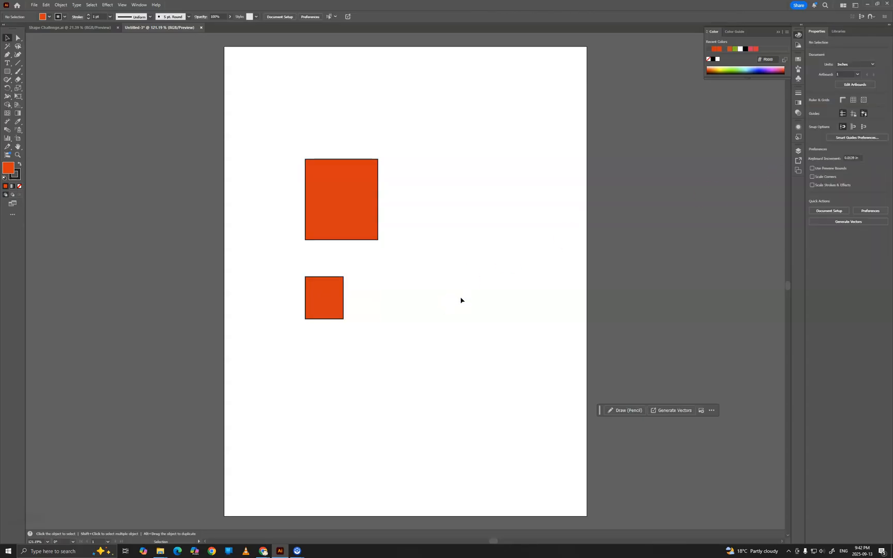
Step: Move the small rectangle to the right of the large one and paste a copy between them, bottoms level
left_click_drag(327, 291, 533, 213)
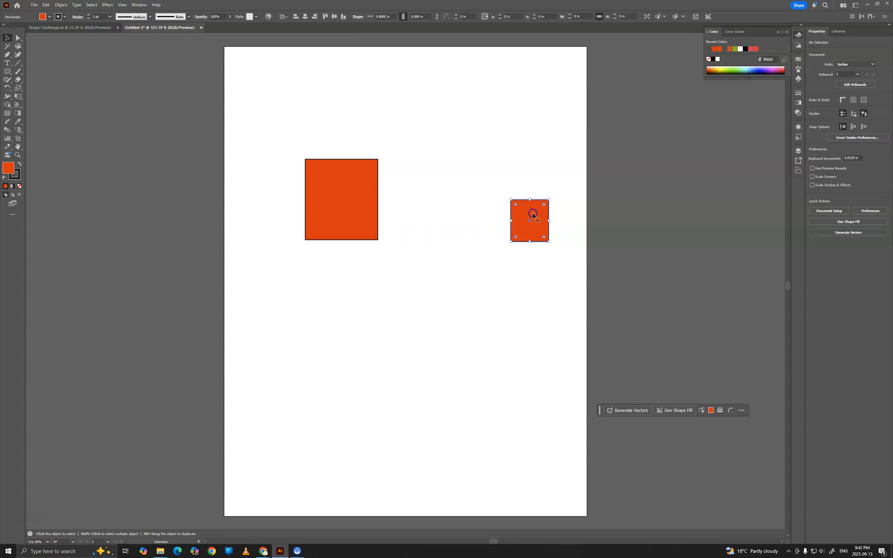
key("ctrl+v")
left_click_drag(417, 269, 437, 206)
left_click_drag(516, 212, 506, 211)
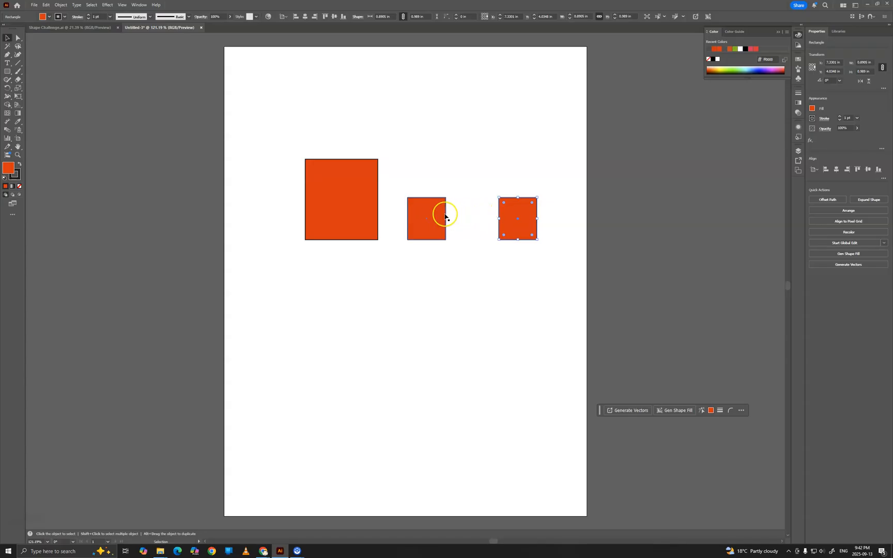
Step: Shift the middle rectangle to the equal-gap position, then move it closer to the large rectangle so the gaps are uneven
left_click_drag(427, 211, 440, 210)
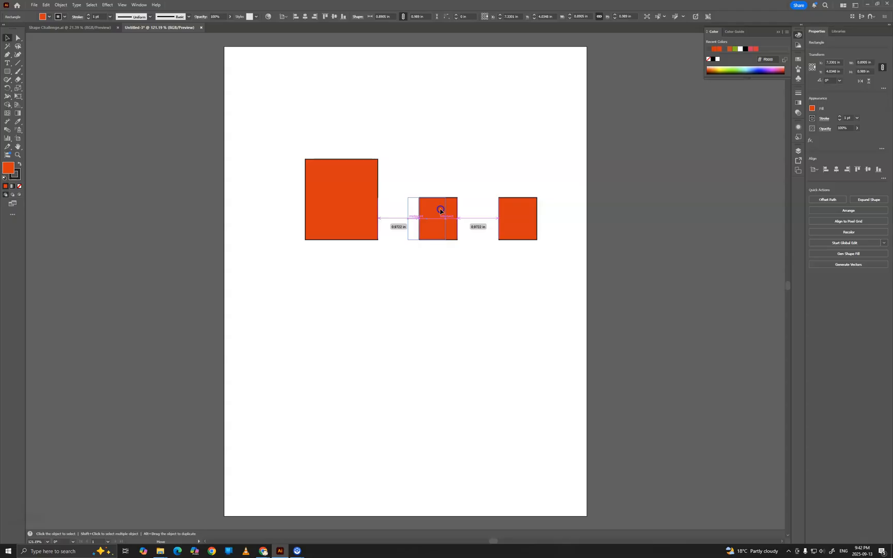
left_click_drag(440, 210, 439, 209)
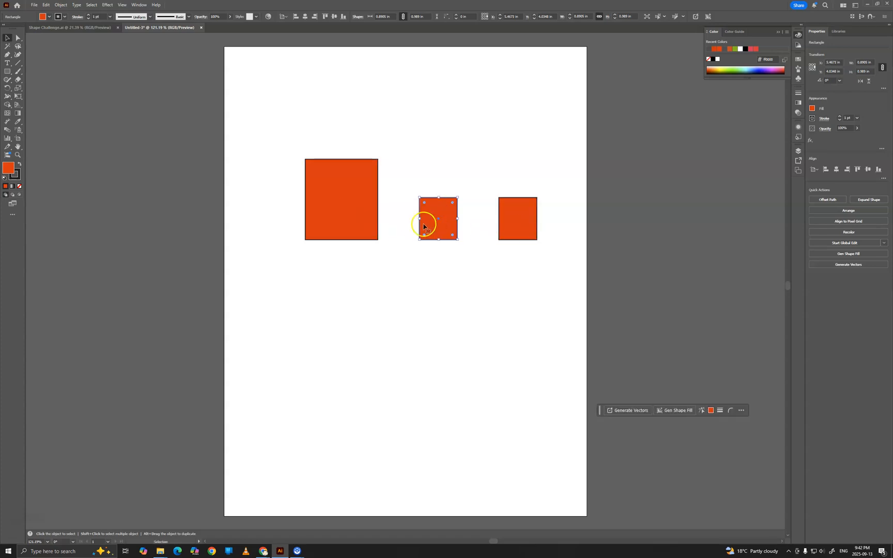
left_click_drag(449, 227, 429, 228)
left_click(454, 235)
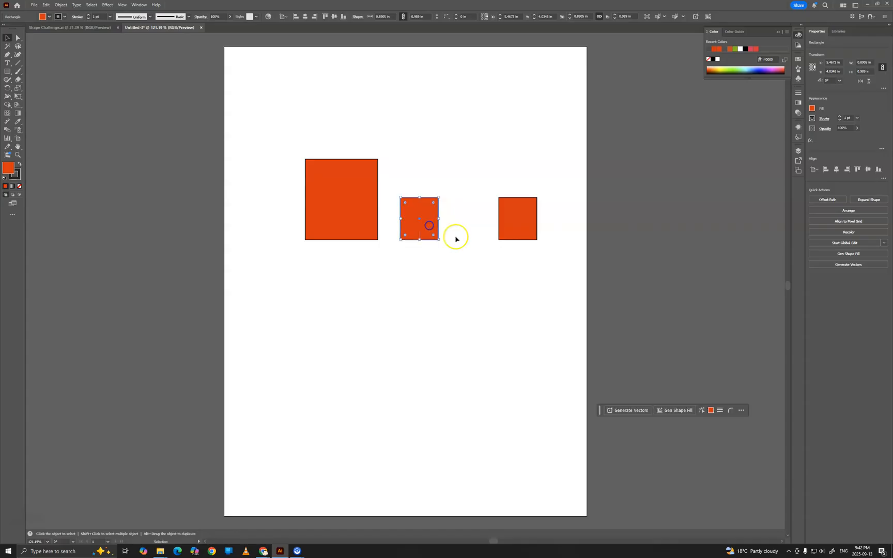
Step: Distribute the horizontal spacing evenly between all three rectangles
left_click_drag(249, 111, 557, 264)
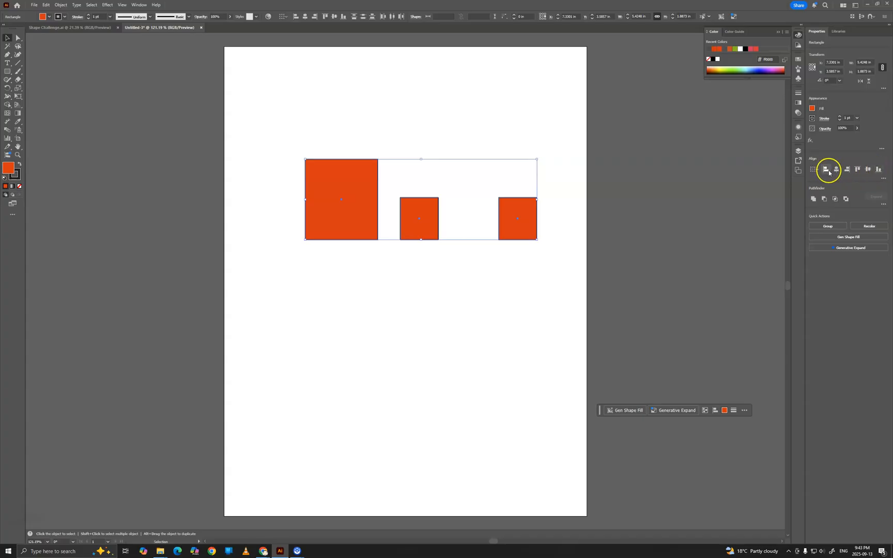
left_click(883, 179)
left_click(883, 179)
left_click(884, 179)
left_click(884, 179)
left_click(883, 180)
left_click(883, 179)
left_click(883, 179)
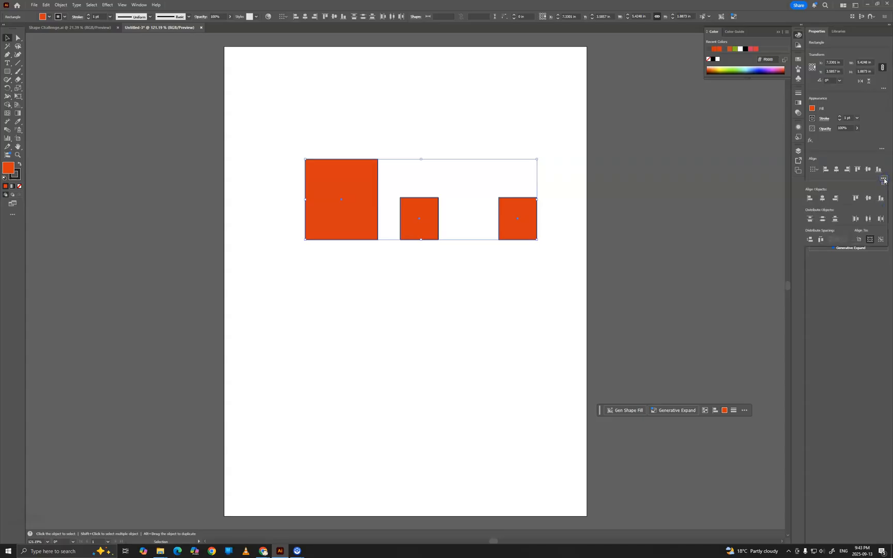
left_click(821, 240)
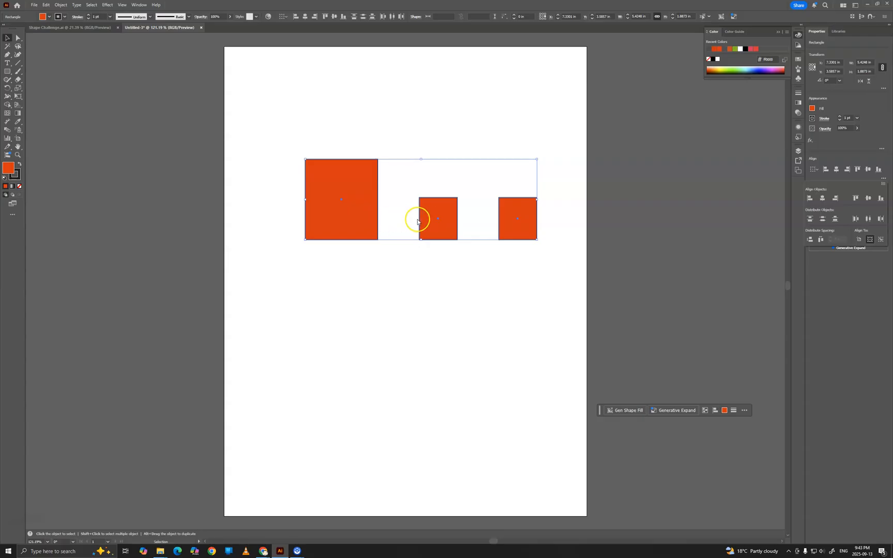
left_click(497, 271)
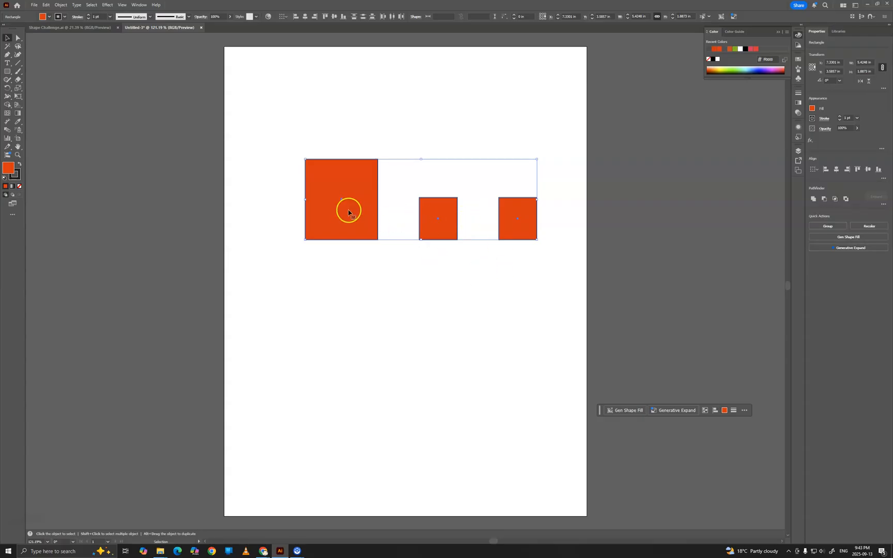
Step: Rearrange the three rectangles into a loose vertical column with the large one lowest
left_click(386, 271)
left_click_drag(352, 227, 379, 360)
left_click_drag(445, 226, 389, 243)
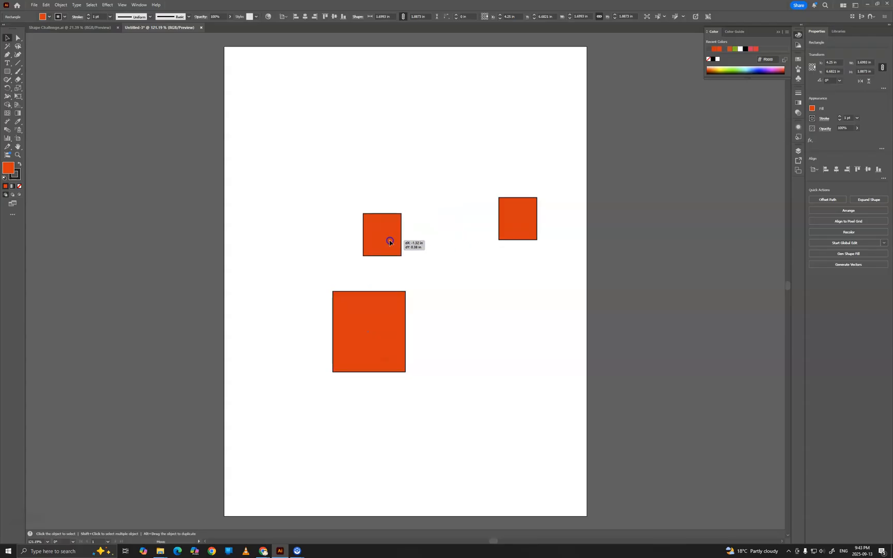
left_click_drag(518, 226, 361, 143)
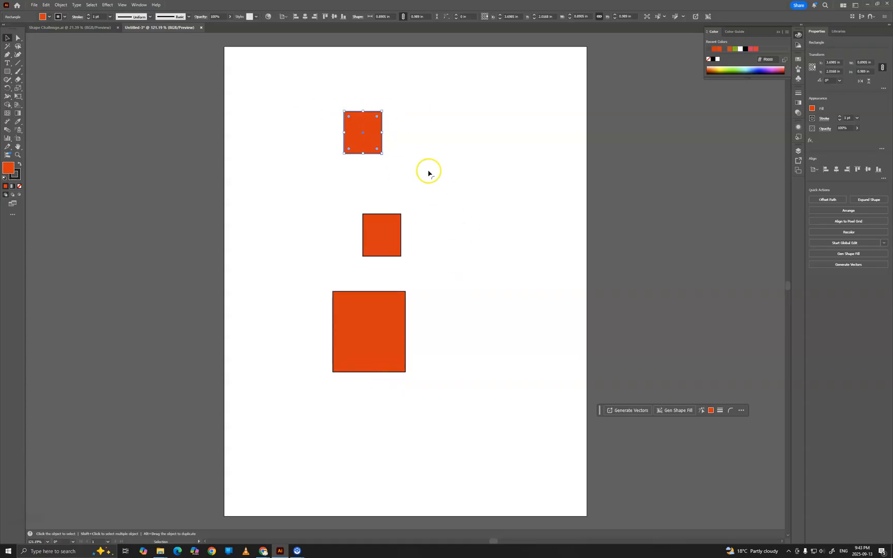
Step: Distribute the vertical spacing evenly between the three stacked rectangles
left_click_drag(284, 78, 496, 434)
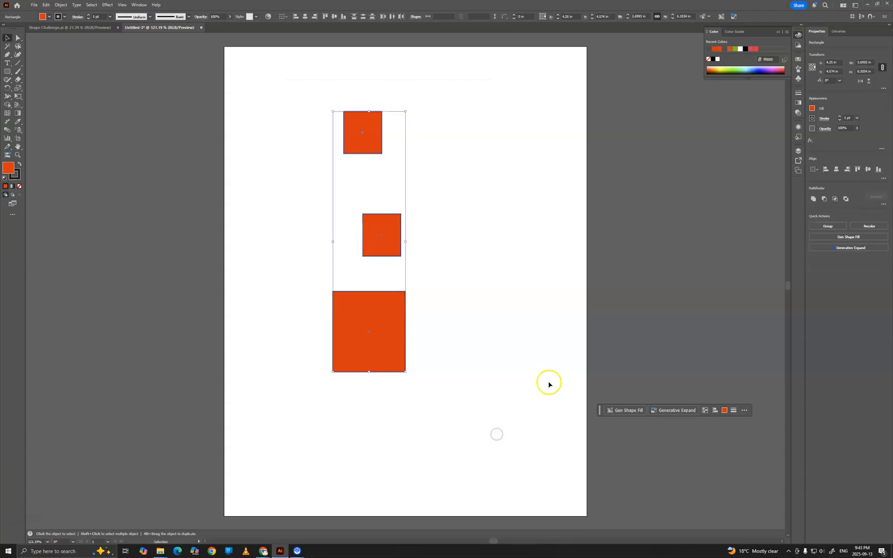
left_click(884, 178)
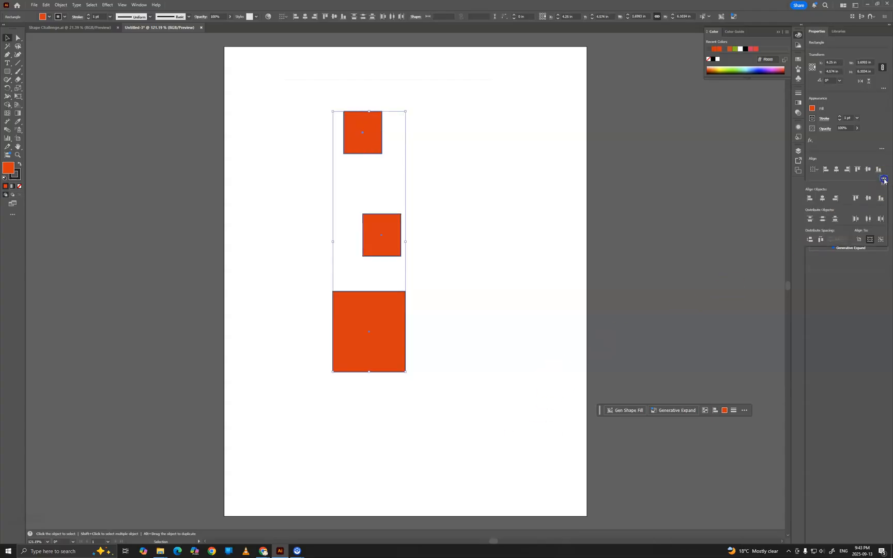
left_click(809, 240)
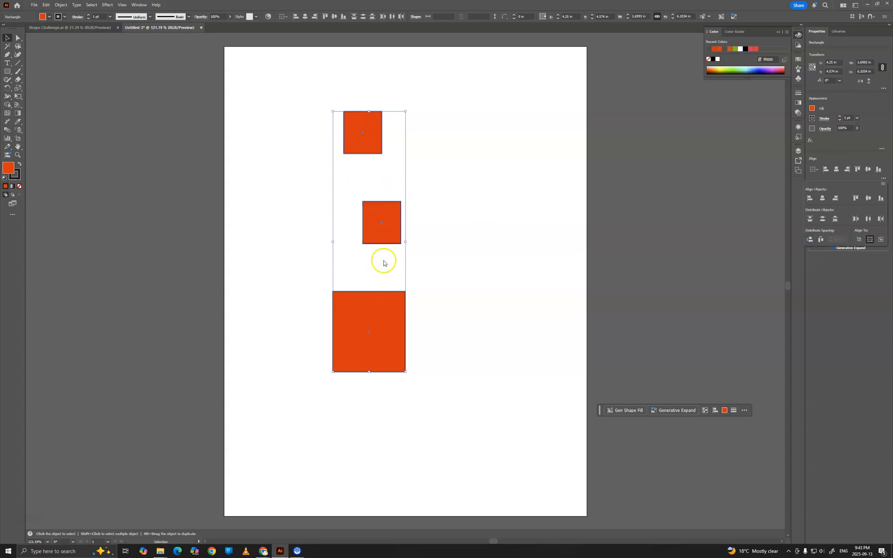
left_click(413, 235)
Step: Move the middle rectangle to the artboard's right side, and shrink the upper rectangle while shifting it toward the upper left
left_click_drag(371, 228, 521, 296)
left_click(365, 138)
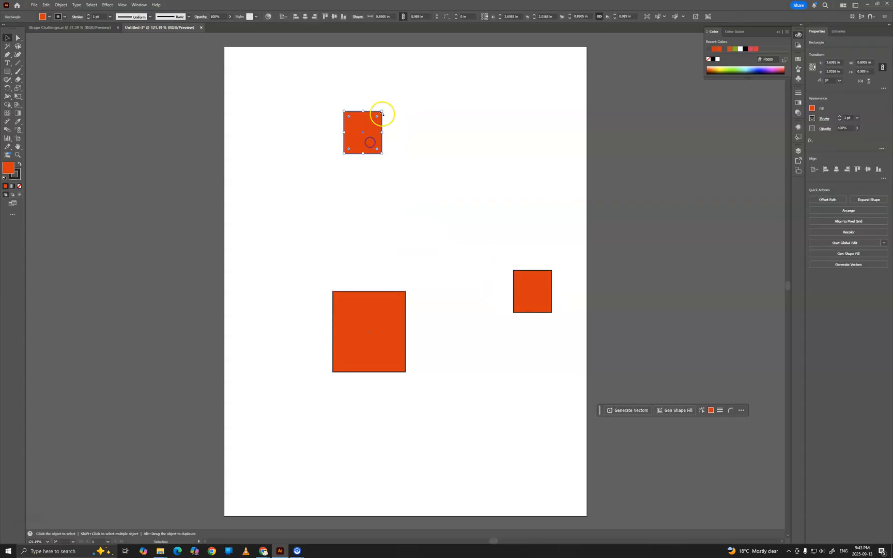
left_click_drag(383, 110, 309, 124)
left_click(502, 247)
Step: Align all three rectangles on their horizontal centers and distribute their vertical spacing evenly
left_click_drag(246, 78, 572, 406)
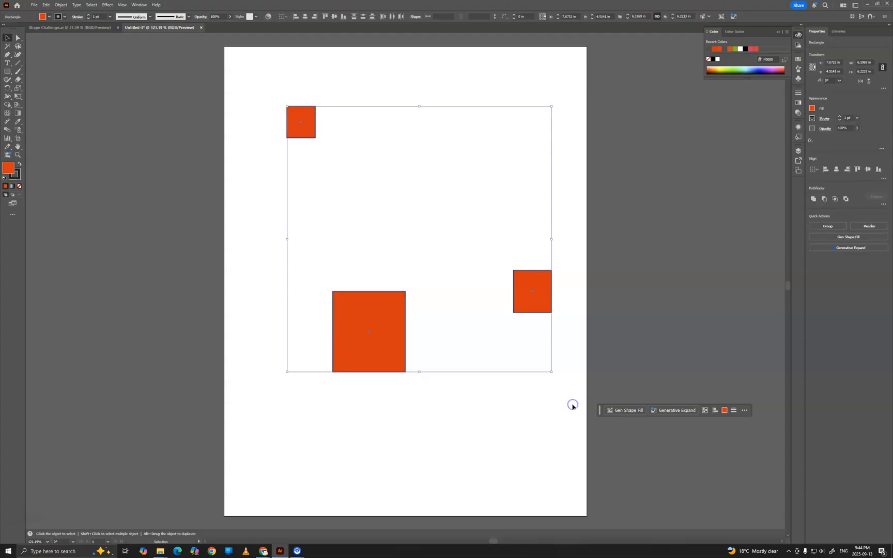
left_click(836, 170)
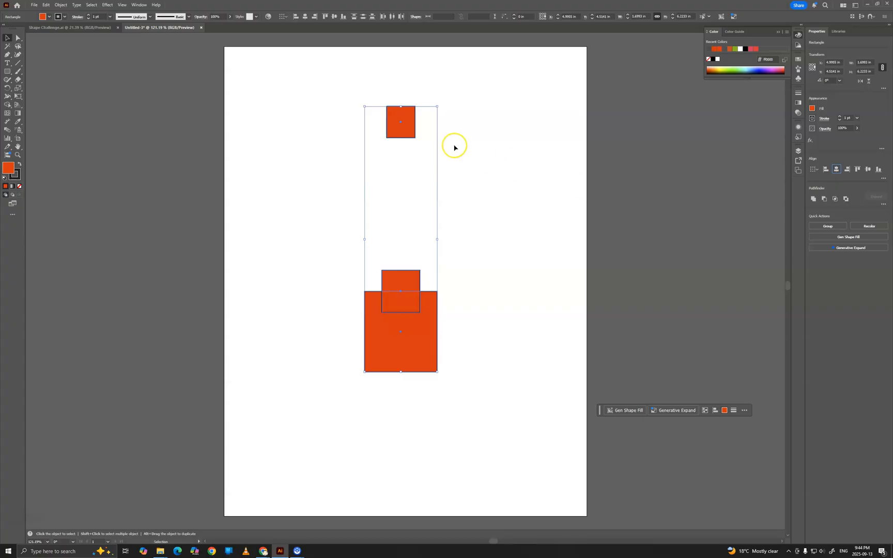
left_click(883, 178)
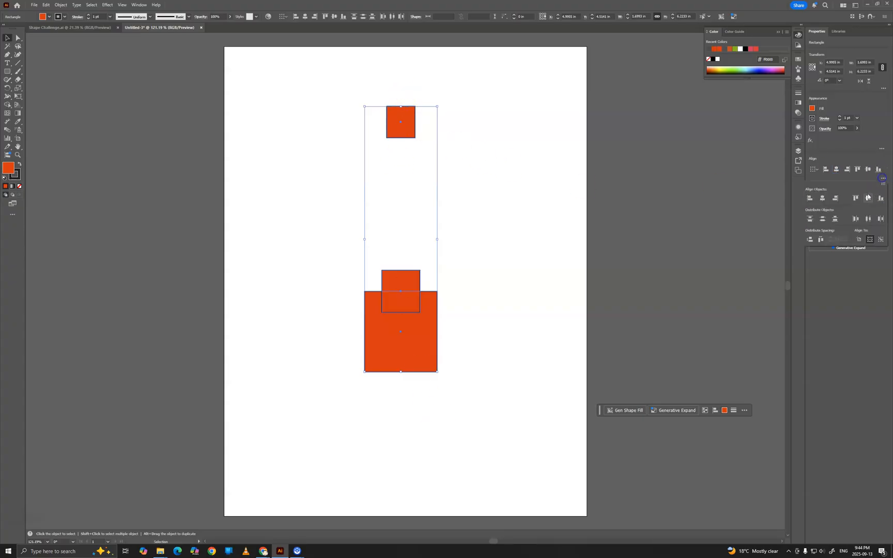
left_click(809, 240)
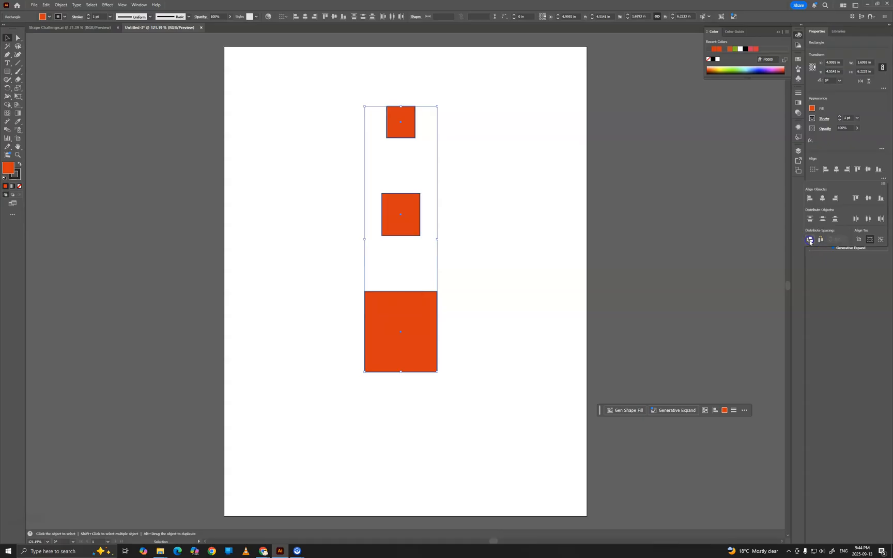
left_click(488, 333)
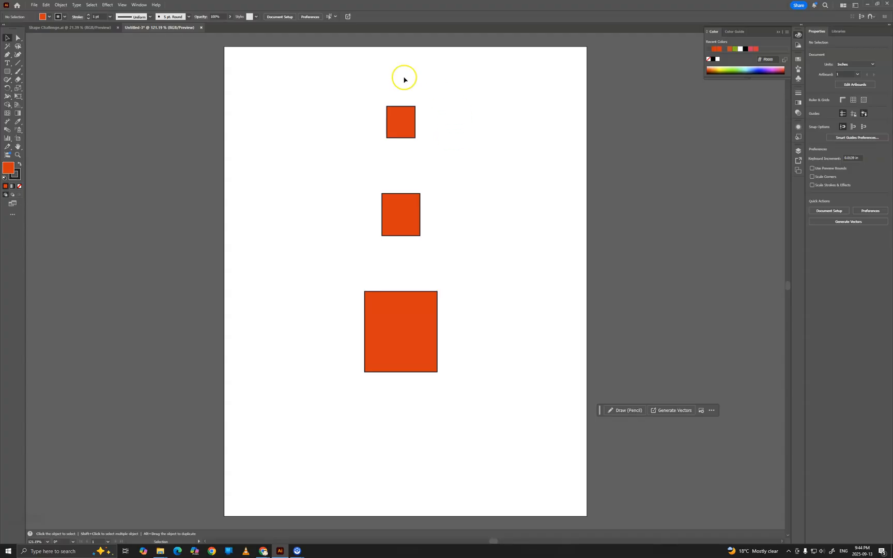
Step: Delete the three rectangles and draw an ellipse about 1.85 by 2.03 in near the artboard's upper left
left_click_drag(317, 77, 531, 427)
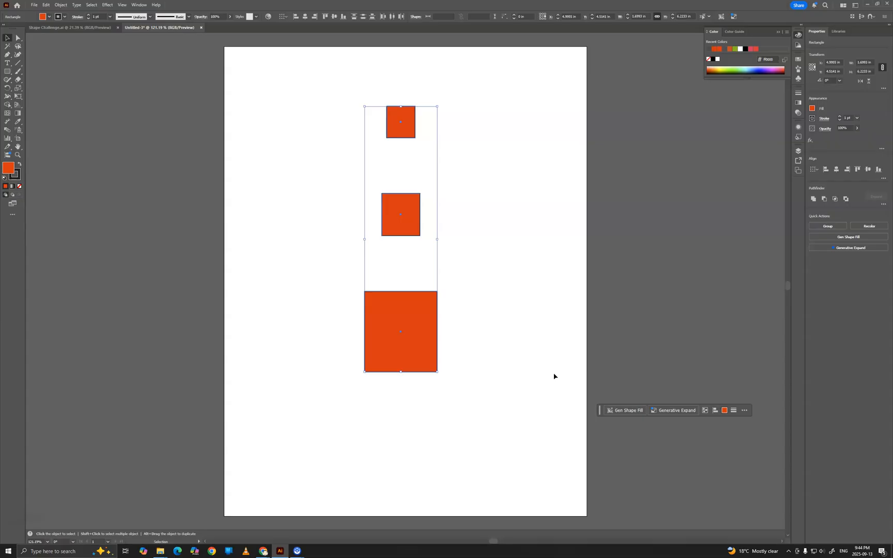
key("Delete")
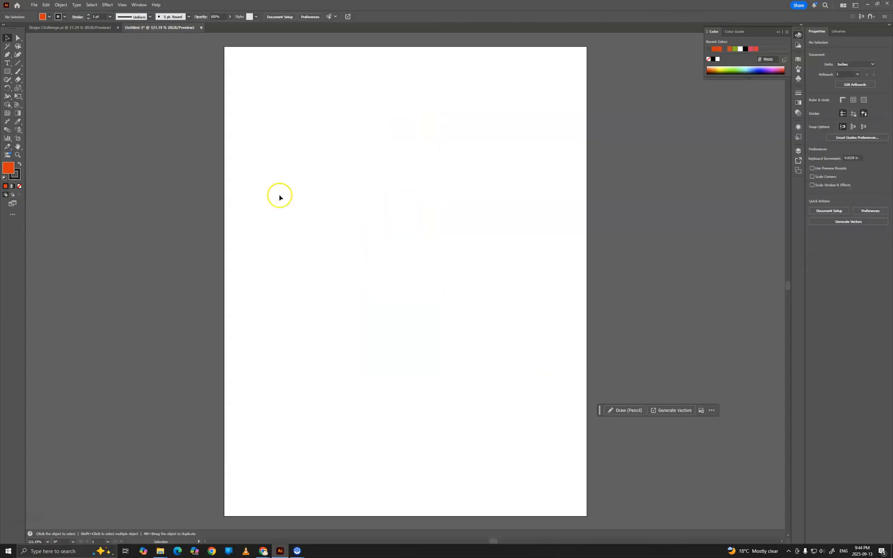
left_click(8, 74)
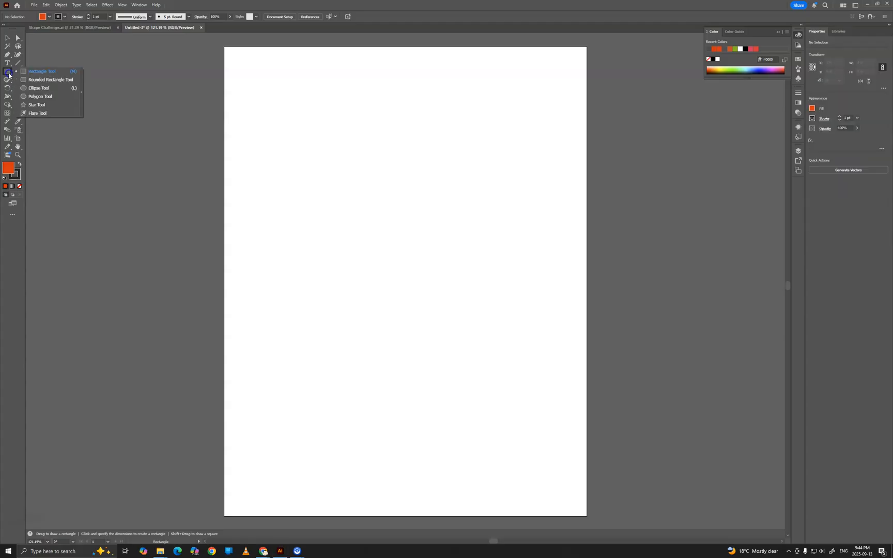
left_click(45, 90)
left_click_drag(260, 88, 339, 174)
key("Caps_Lock")
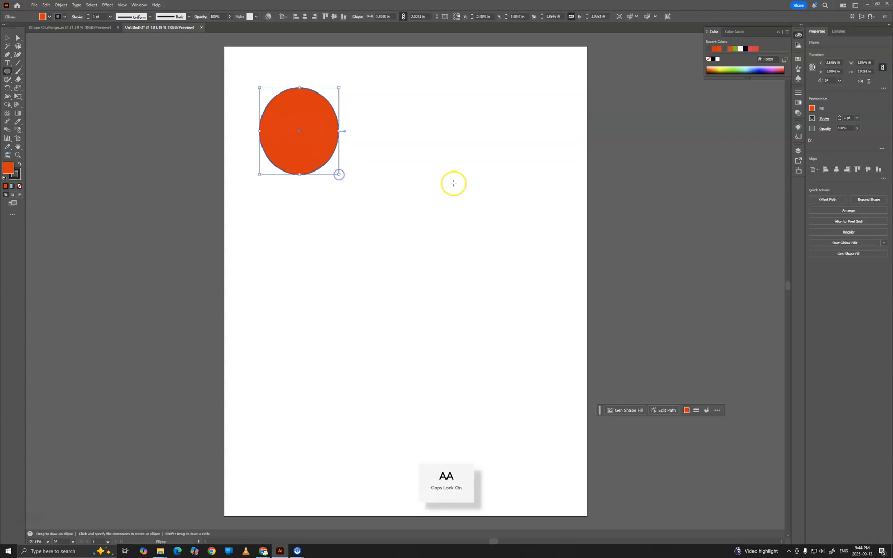
key("Caps_Lock")
left_click_drag(418, 88, 502, 175)
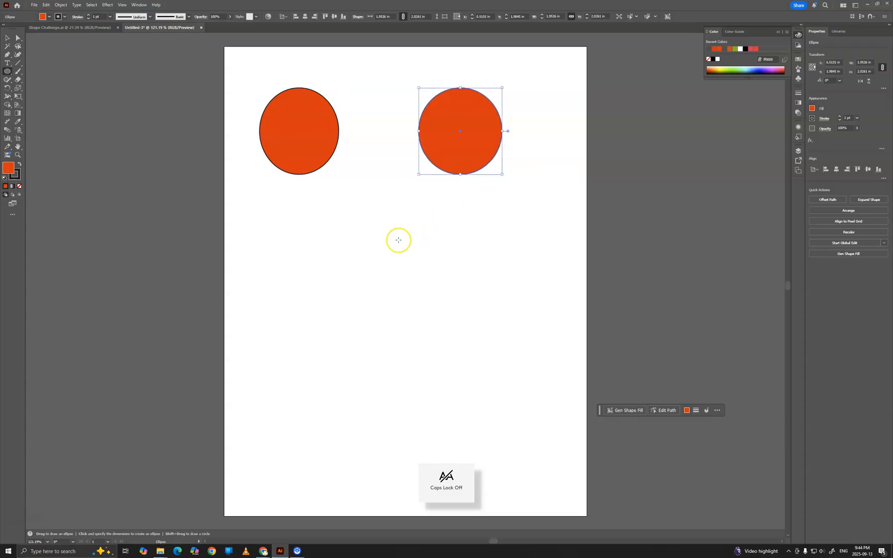
left_click(8, 35)
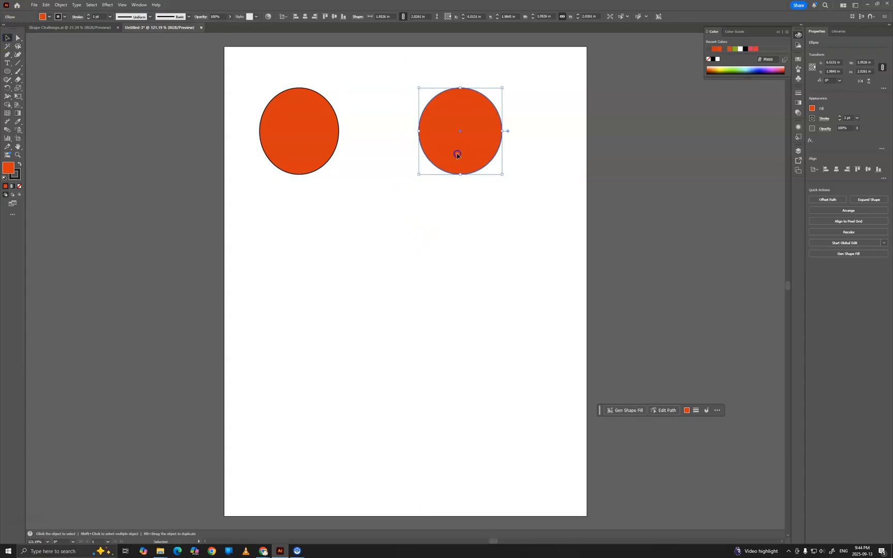
key("Delete")
Step: Duplicate the ellipse and place the copy to the right of the original, slightly lower
left_click(316, 154)
key("a")
key("ctrl+v")
left_click_drag(408, 252, 442, 100)
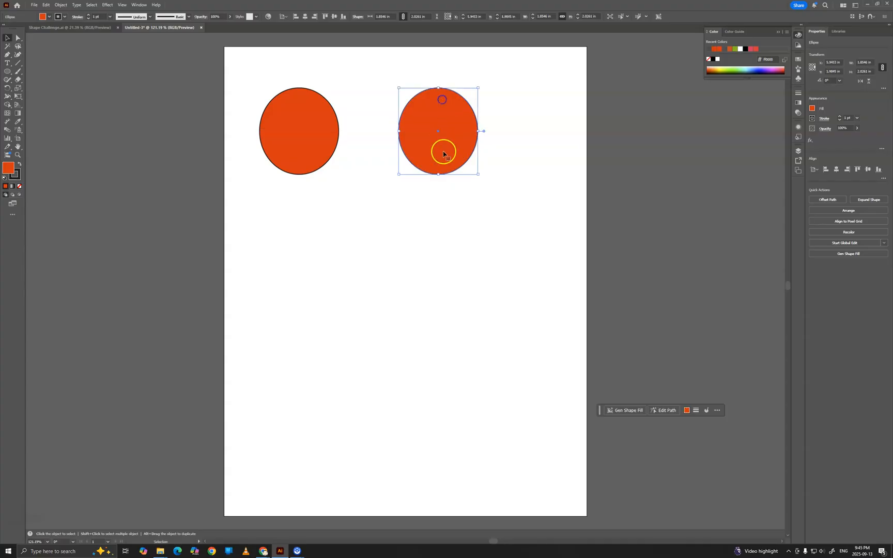
left_click_drag(449, 155, 479, 203)
Step: Paste another copy of the ellipse, enlarge it, and place it below and between the two small ellipses
key("a")
key("ctrl+v")
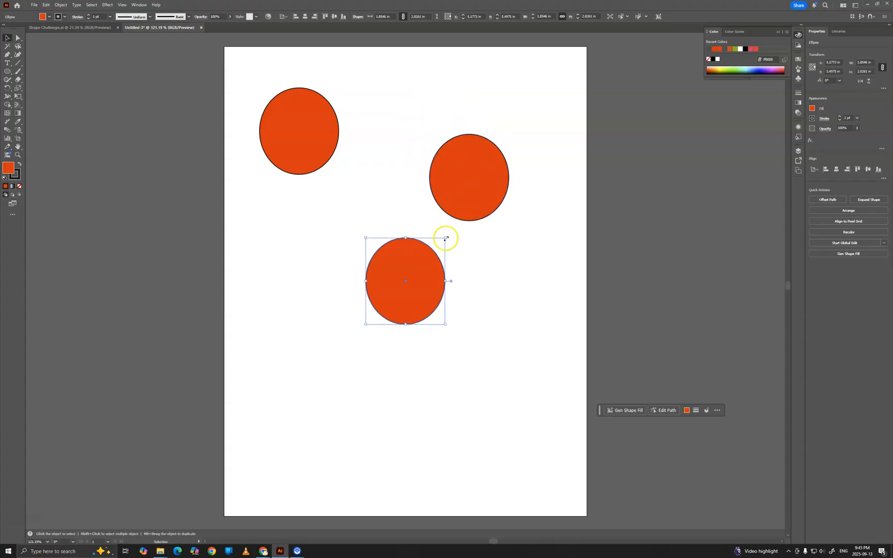
left_click_drag(444, 237, 496, 190)
left_click_drag(461, 220, 406, 235)
Step: Place the two small ellipses as ears overlapping the large ellipse's upper left and upper right, aligned by their bottom edges
left_click_drag(318, 133, 347, 200)
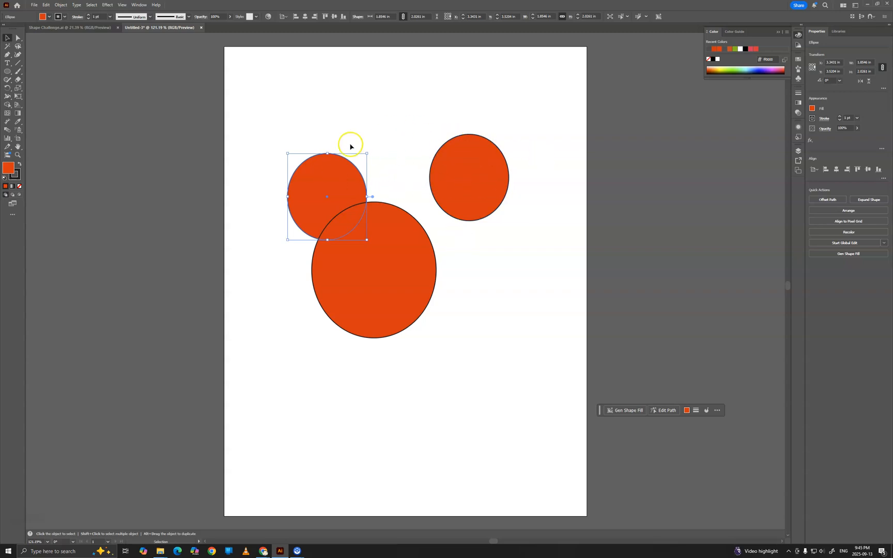
left_click(348, 113)
left_click_drag(311, 112, 468, 184)
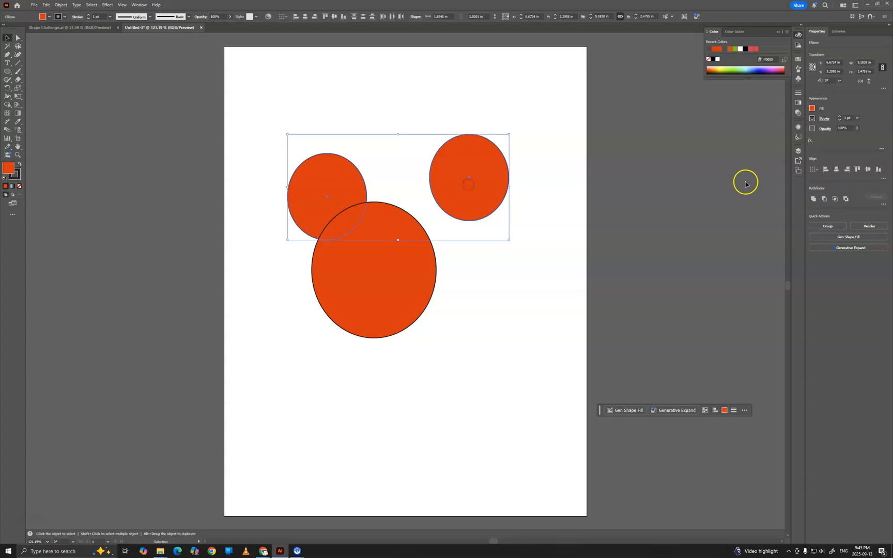
left_click(878, 170)
left_click(574, 315)
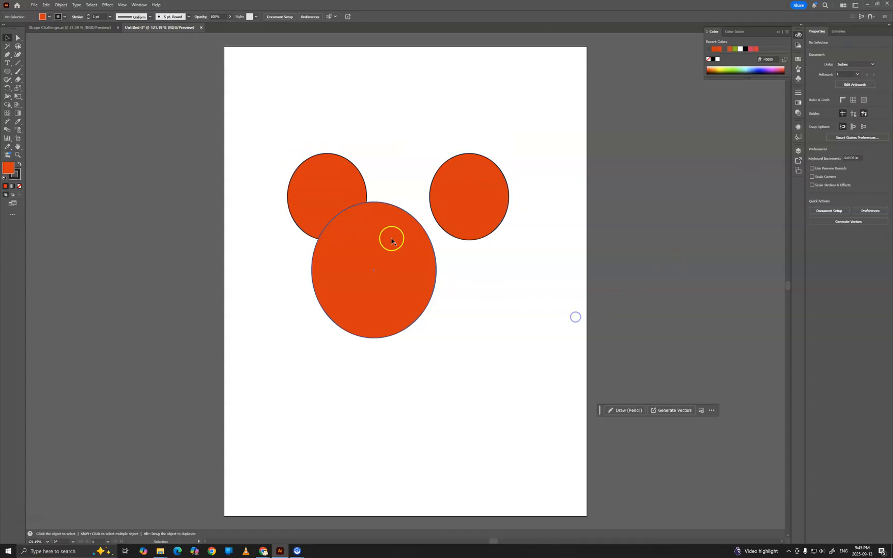
left_click_drag(456, 193, 403, 194)
left_click(516, 326)
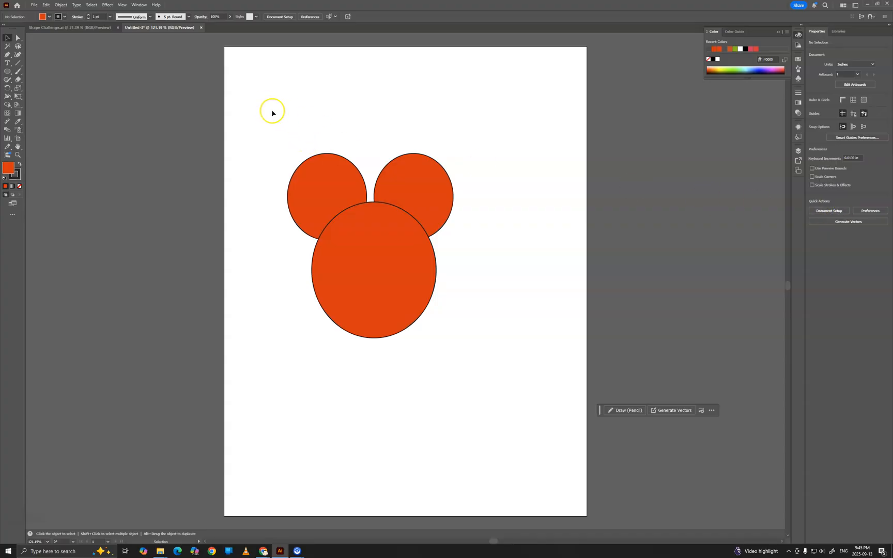
Step: Try uniting the two ear ellipses and the large head ellipse into one shape, and undo the union
left_click_drag(265, 120, 510, 364)
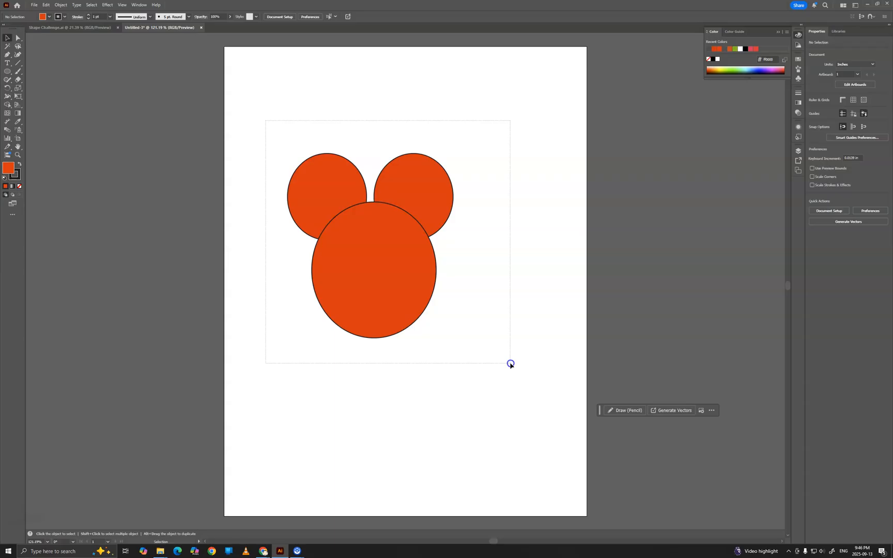
left_click_drag(511, 364, 510, 363)
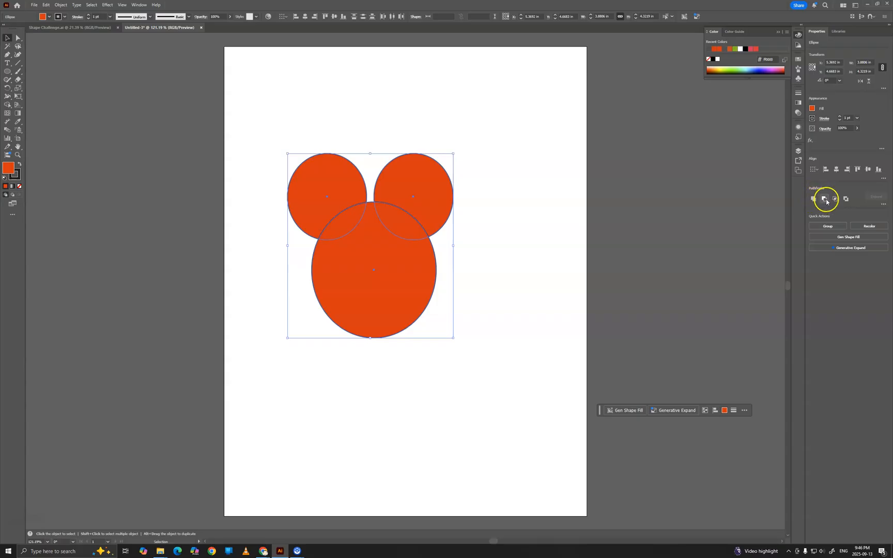
left_click(883, 204)
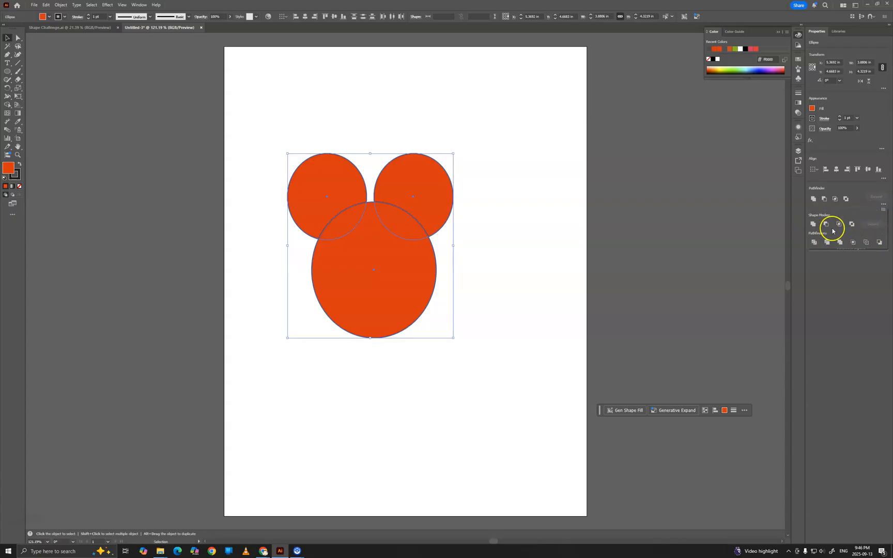
left_click(883, 204)
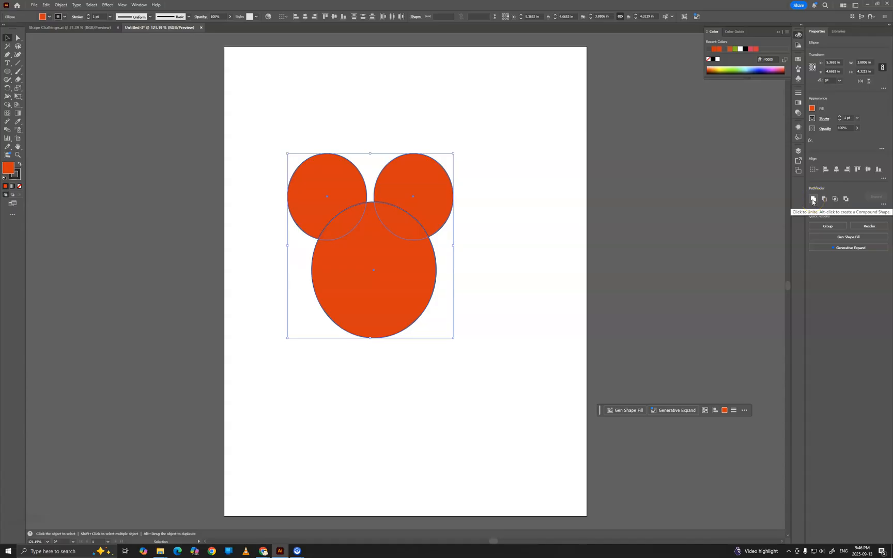
left_click(812, 199)
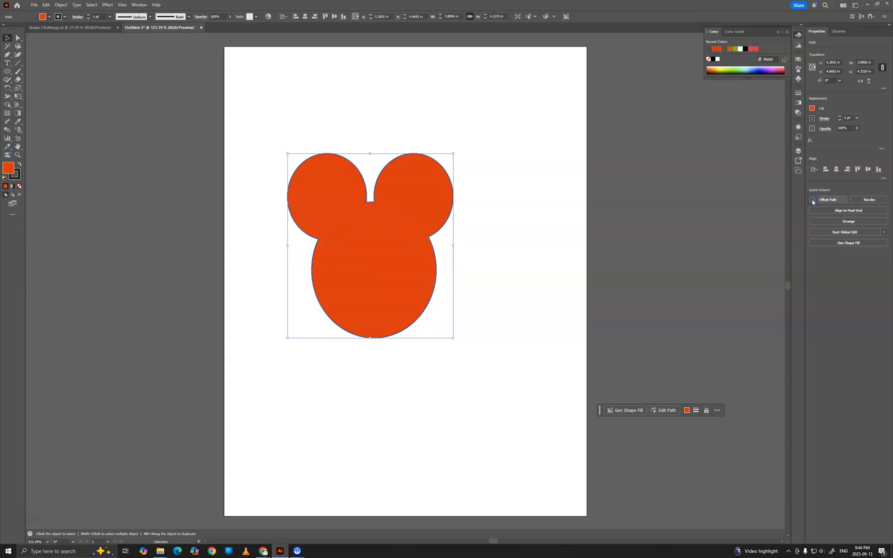
left_click(526, 195)
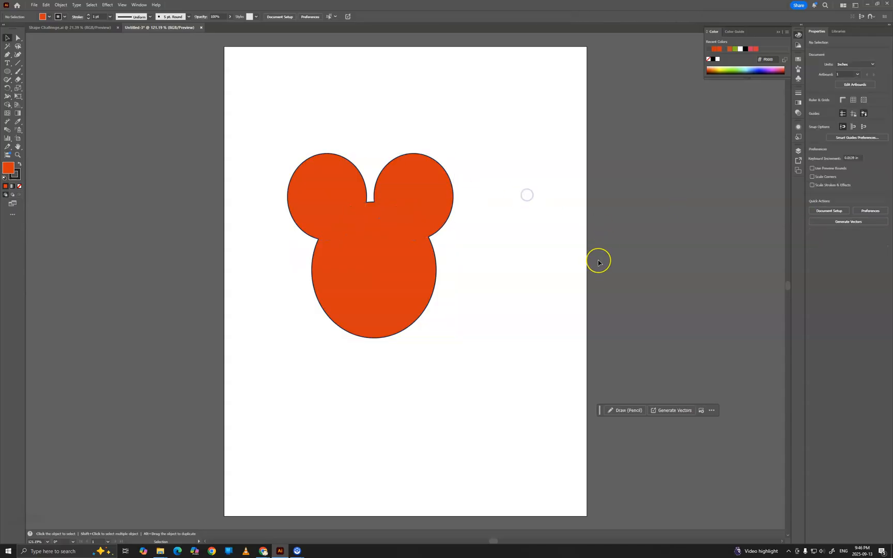
key("ctrl+z")
left_click(559, 248)
Step: Unite the two ear ellipses and the head ellipse, and move the merged shape to the artboard's upper left corner
left_click_drag(261, 116, 483, 352)
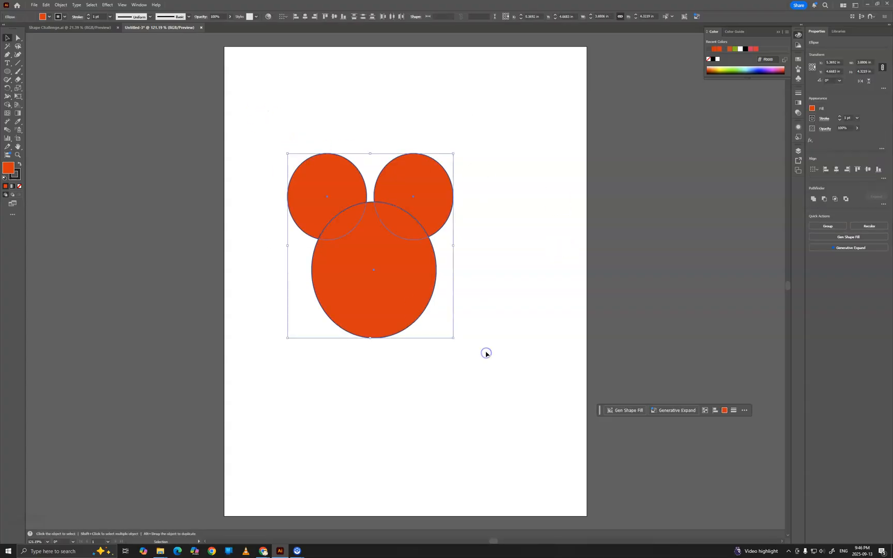
left_click(814, 199)
left_click(524, 298)
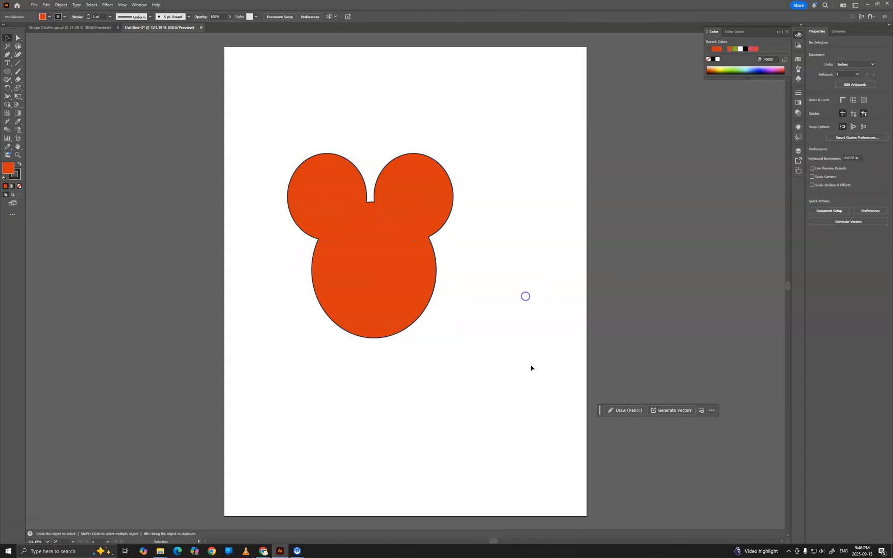
mouse_move(366, 289)
left_mouse_down()
mouse_move(315, 203)
mouse_move(313, 183)
left_mouse_up()
left_click(488, 241)
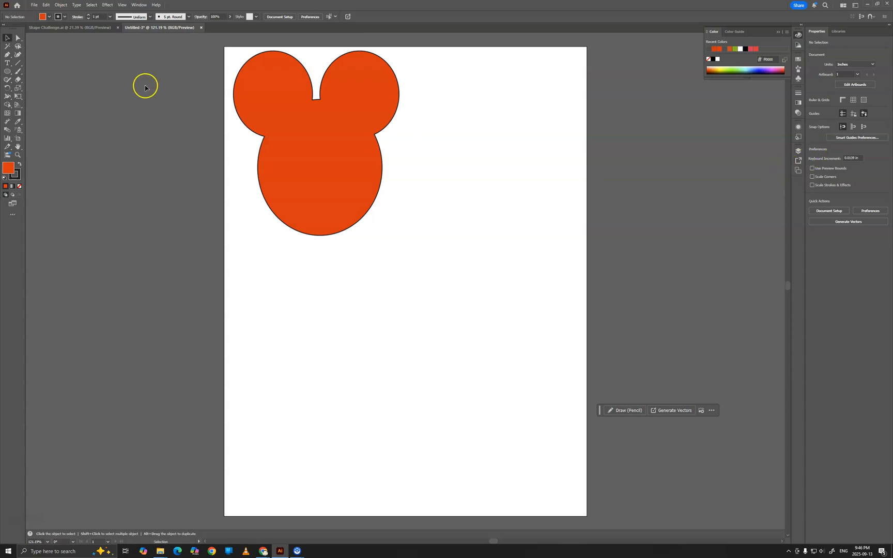
Step: Draw an ellipse about 2.96 by 3.36 in below and to the right of the merged head shape
left_click(4, 73)
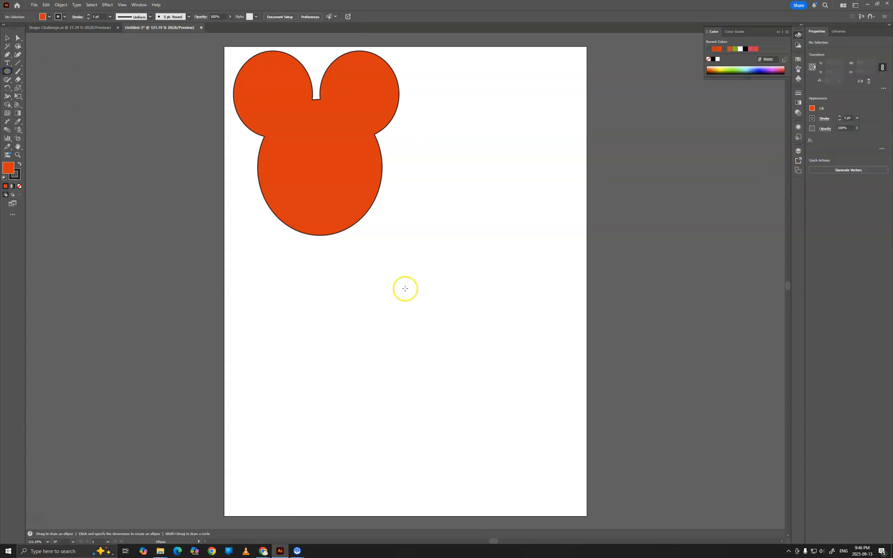
mouse_move(390, 269)
left_mouse_down()
mouse_move(488, 367)
mouse_move(517, 412)
left_mouse_up()
left_click(7, 37)
key("v")
left_click(492, 346)
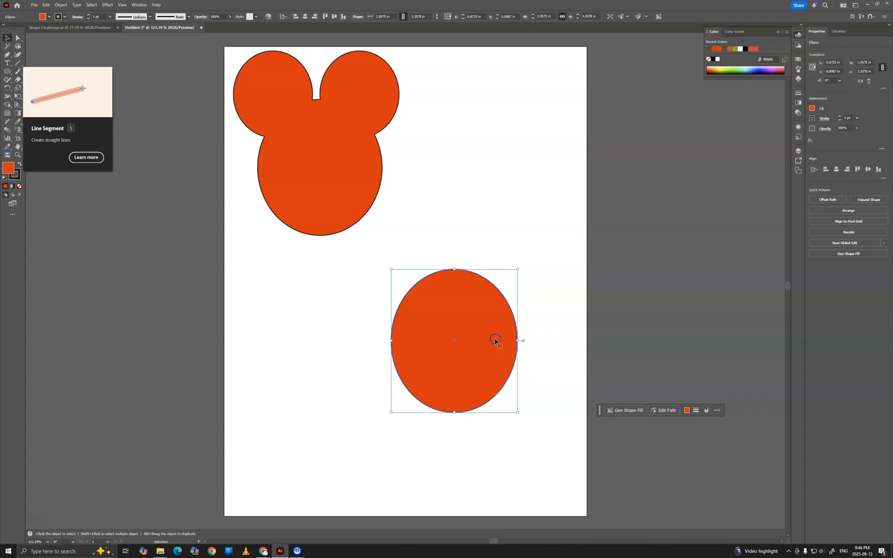
Step: Duplicate the new ellipse and place the copy in front, shifted slightly left at the same height so the two largely overlap
key("ctrl+v")
left_click_drag(451, 297, 467, 356)
left_click(489, 302)
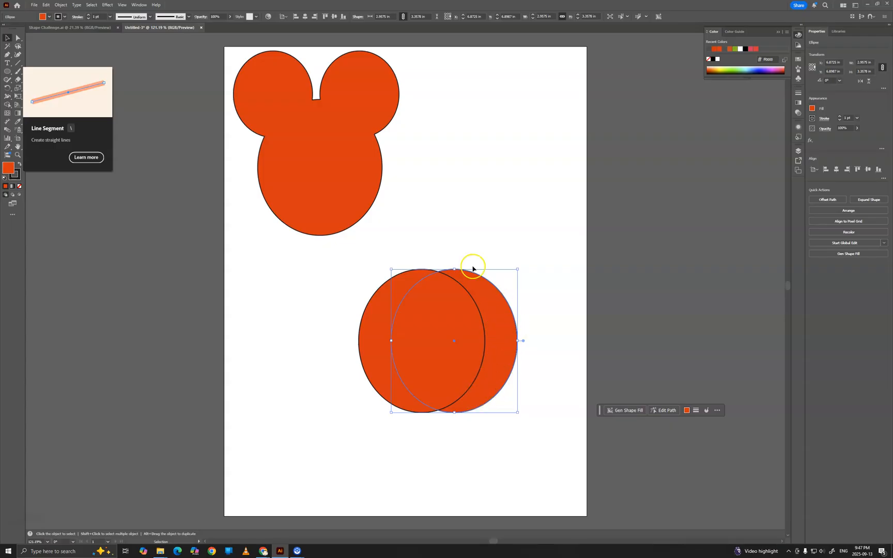
left_click(402, 235)
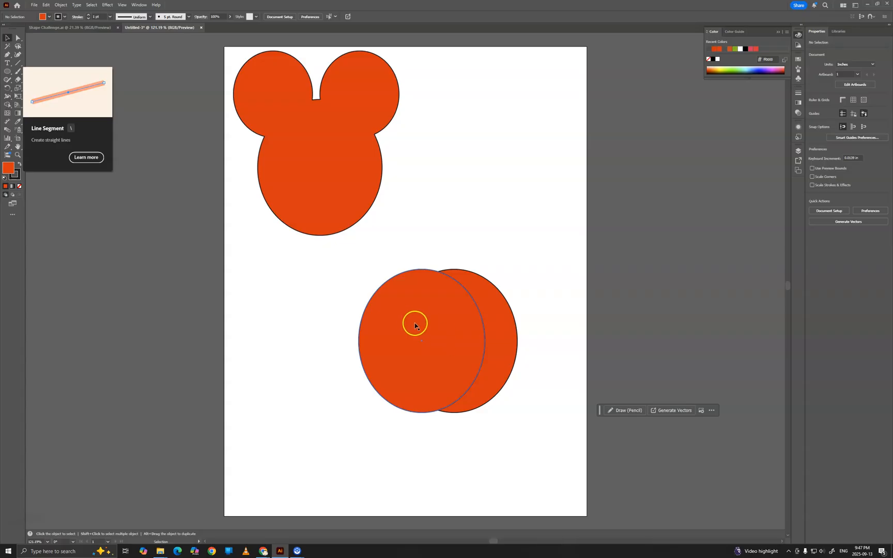
Step: Try subtracting the front ellipse from the back one with Minus Front to form a crescent, and undo it
left_click_drag(388, 257, 518, 428)
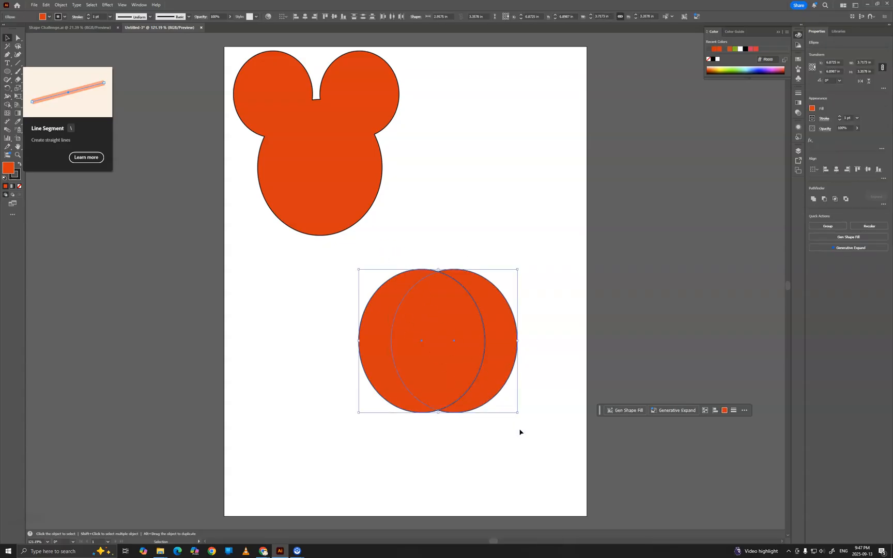
left_click(824, 199)
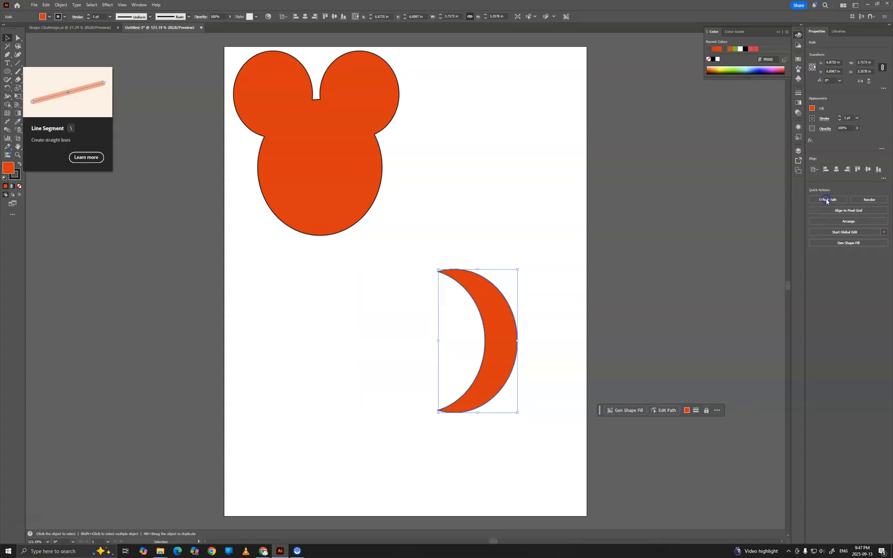
left_click(534, 232)
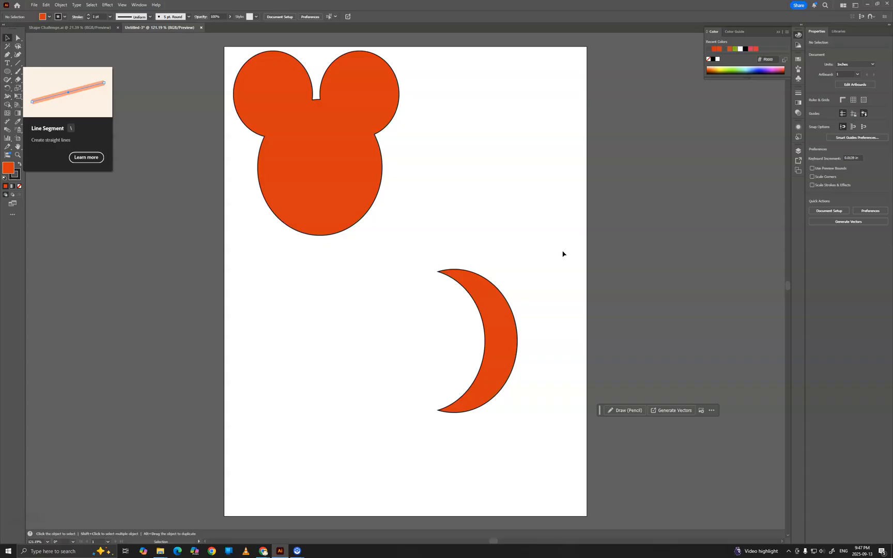
key("ctrl+z")
left_click(562, 254)
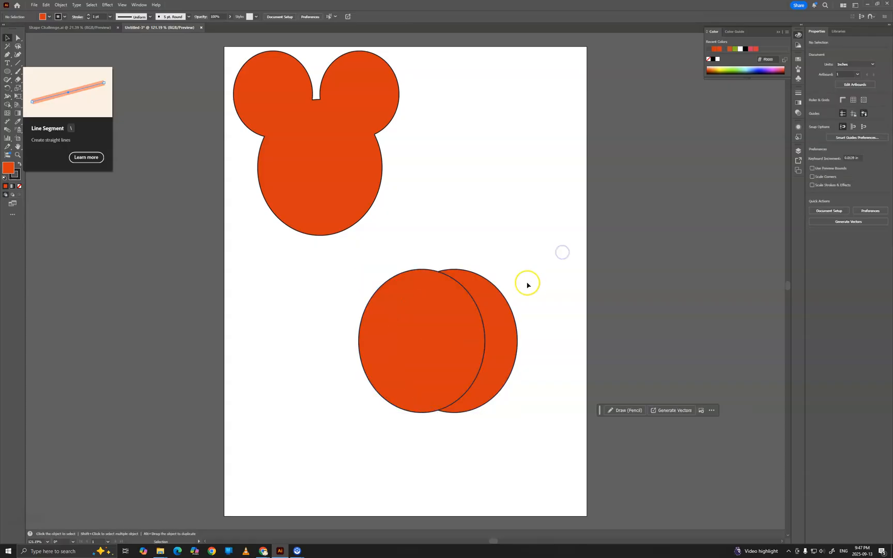
Step: Try reducing the two side-by-side ellipses to their overlapping area with Intersect, and undo it
left_click_drag(385, 271, 539, 477)
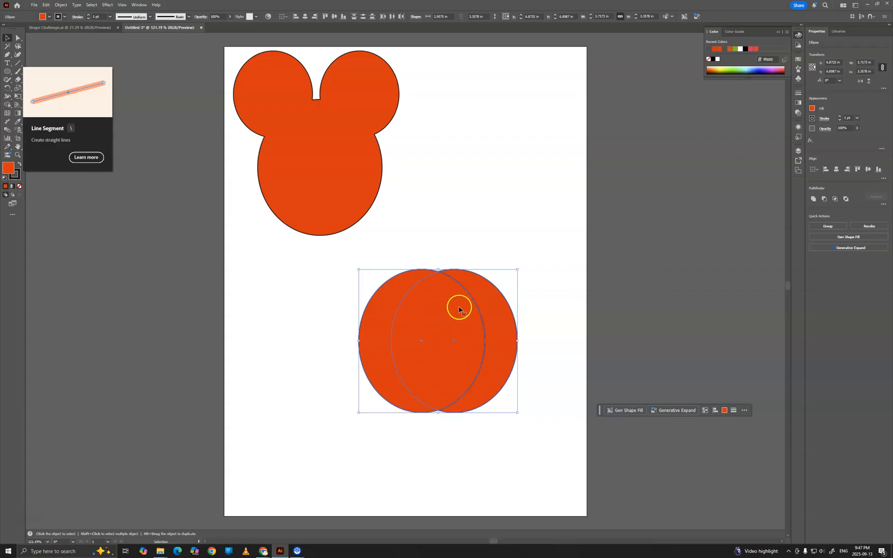
left_click(835, 200)
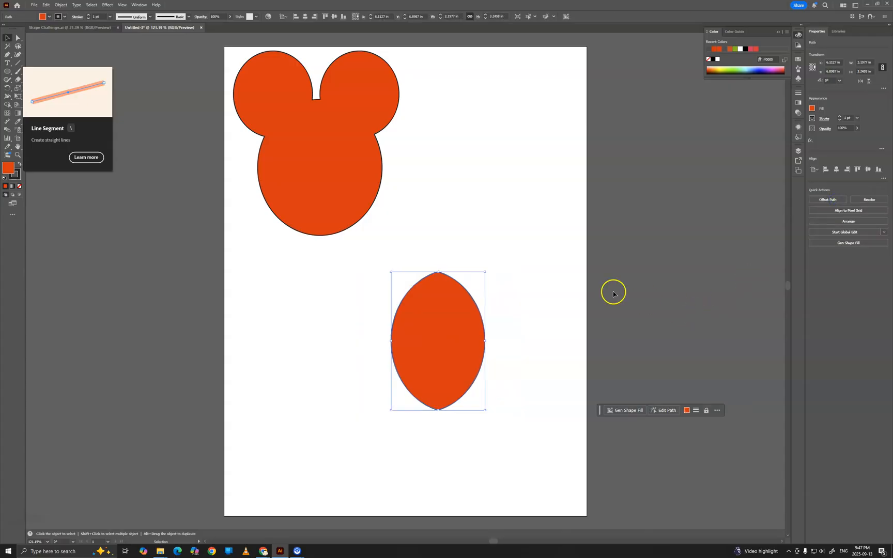
key("ctrl+z")
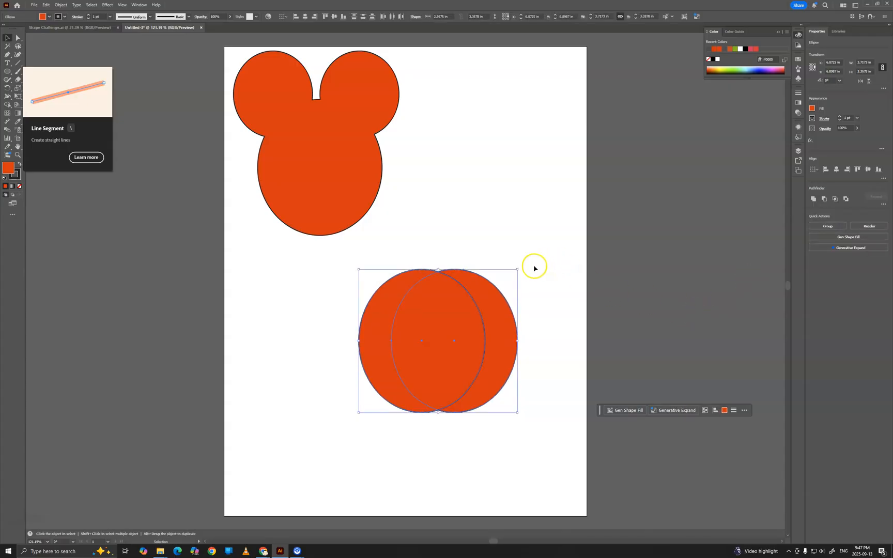
Step: Rotate both ellipses together to 270° so they overlap vertically, and try Intersect on them, undoing only the intersection
left_click_drag(521, 267, 523, 436)
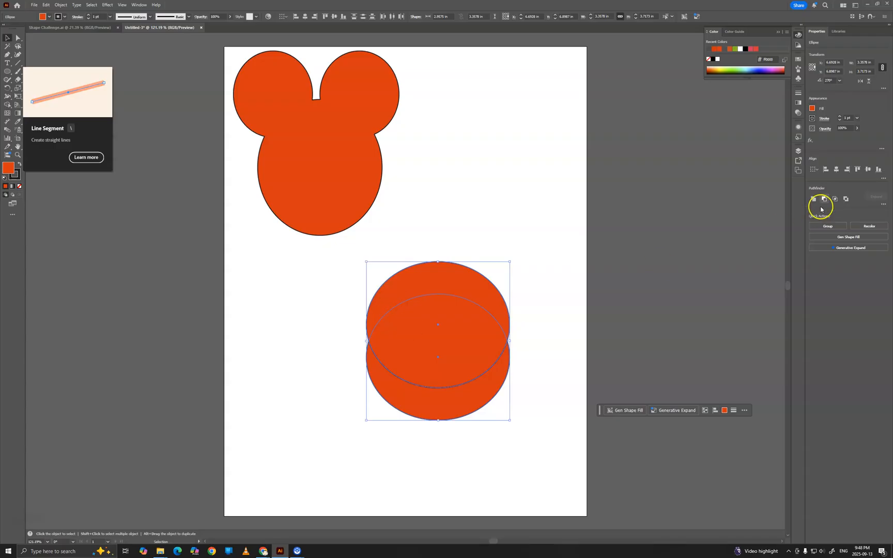
left_click(836, 198)
left_click(632, 323)
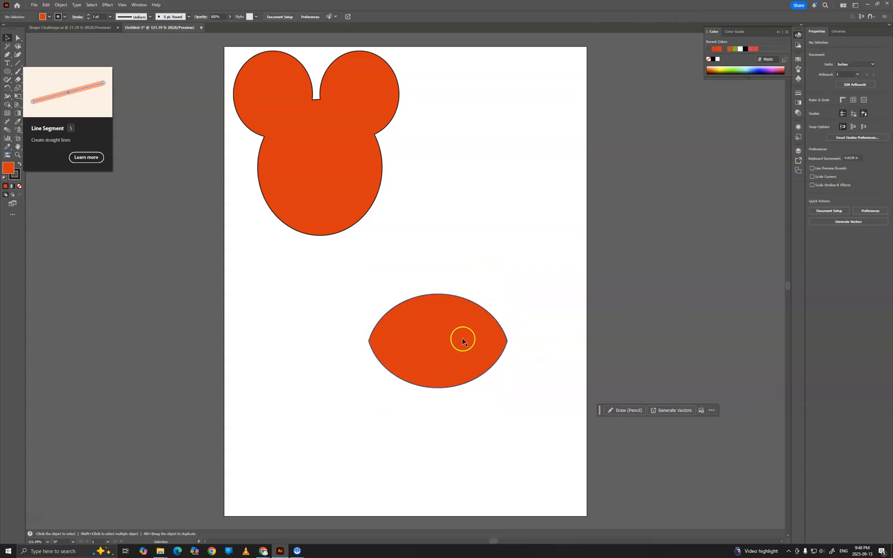
left_click(463, 330)
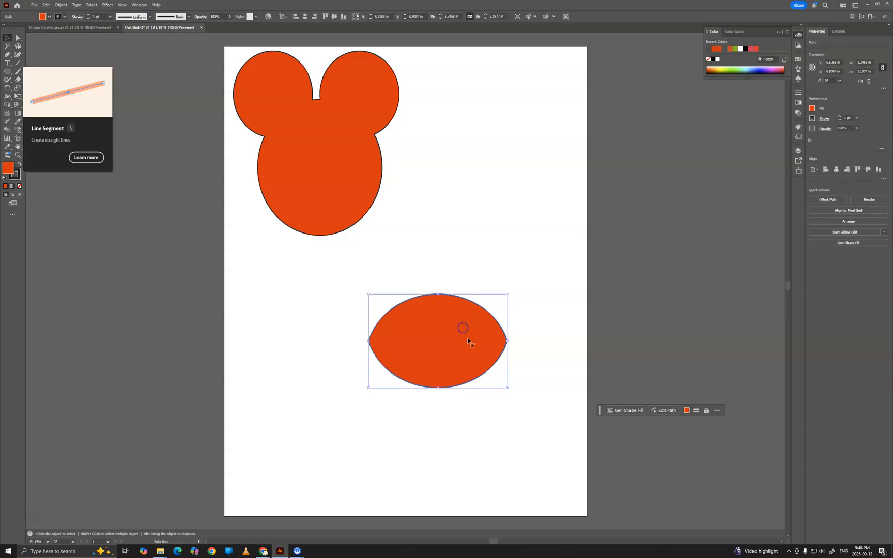
key("ctrl+z")
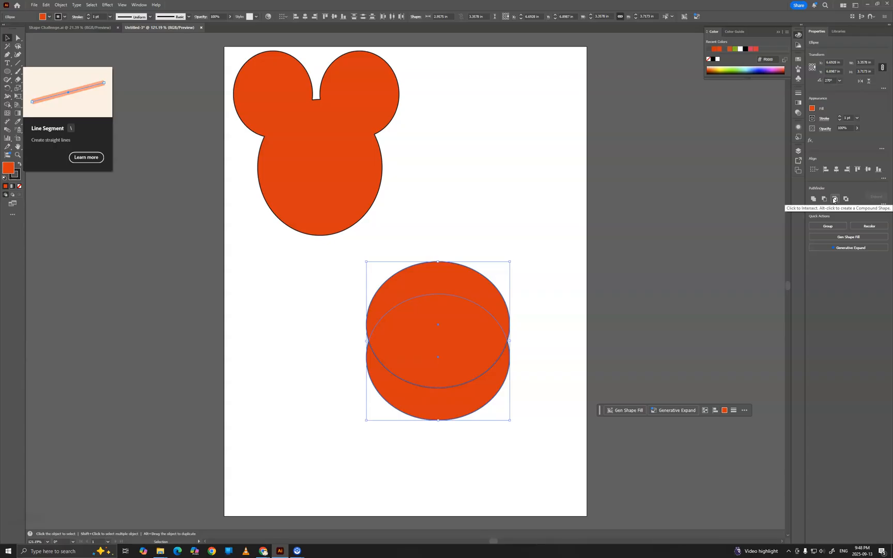
Step: Try cutting the shared area out of the two vertically overlapping ellipses with Exclude, and undo it
left_click(845, 199)
left_click(845, 199)
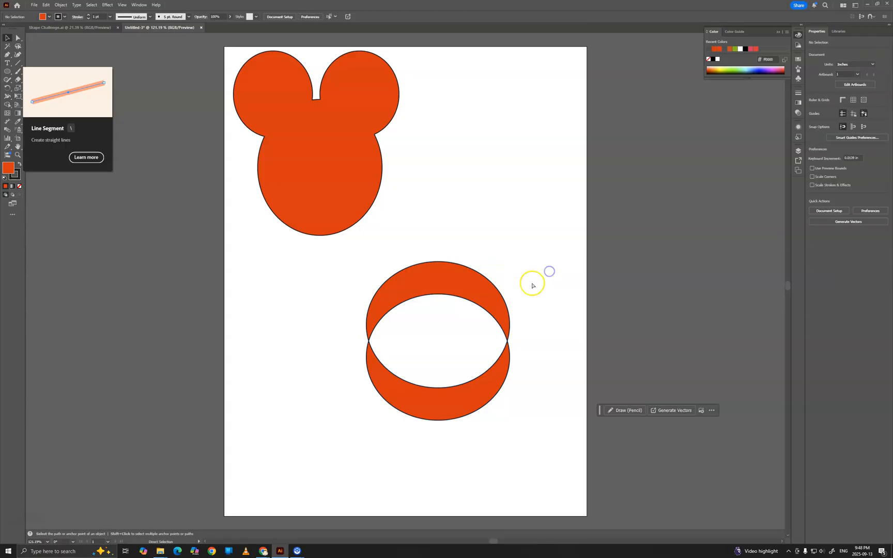
key("ctrl+z")
Step: Reselect the two ellipses and try Minus Front and then Intersect on them, undoing each operation
left_click(317, 172)
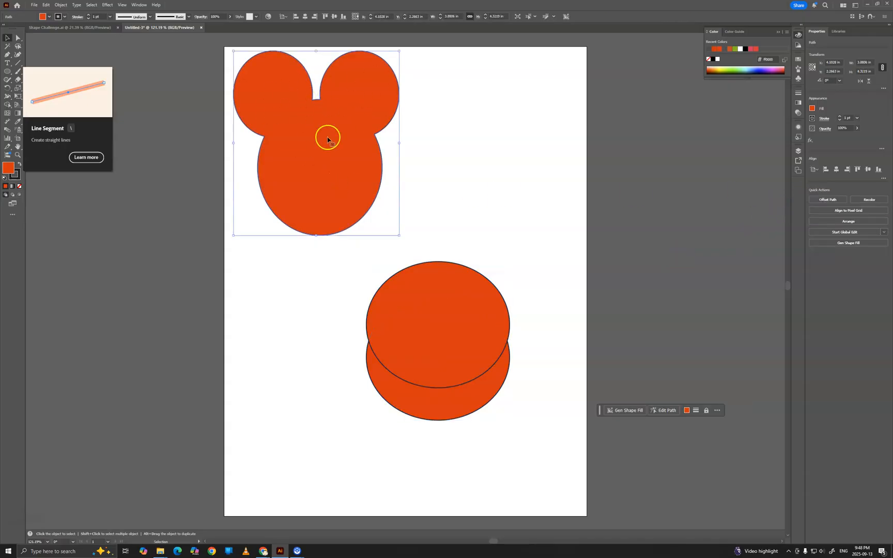
left_click_drag(460, 238, 478, 360)
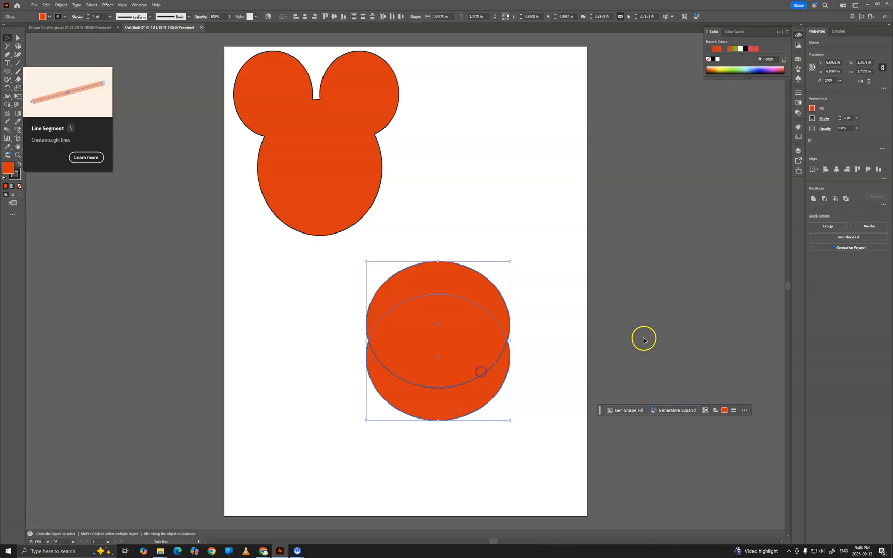
left_click(825, 201)
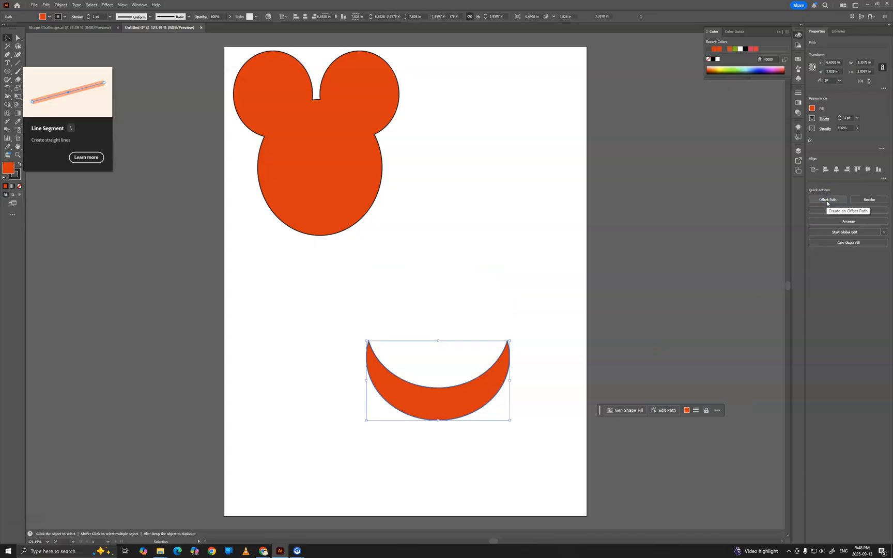
key("ctrl+z")
left_click(835, 199)
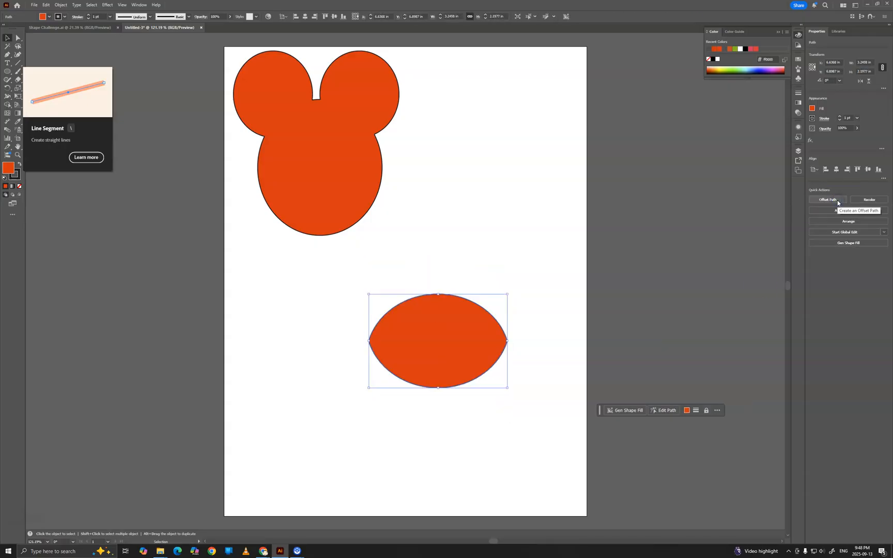
key("ctrl+z")
Step: Apply Exclude to the two ellipses once more and undo it
left_click(845, 198)
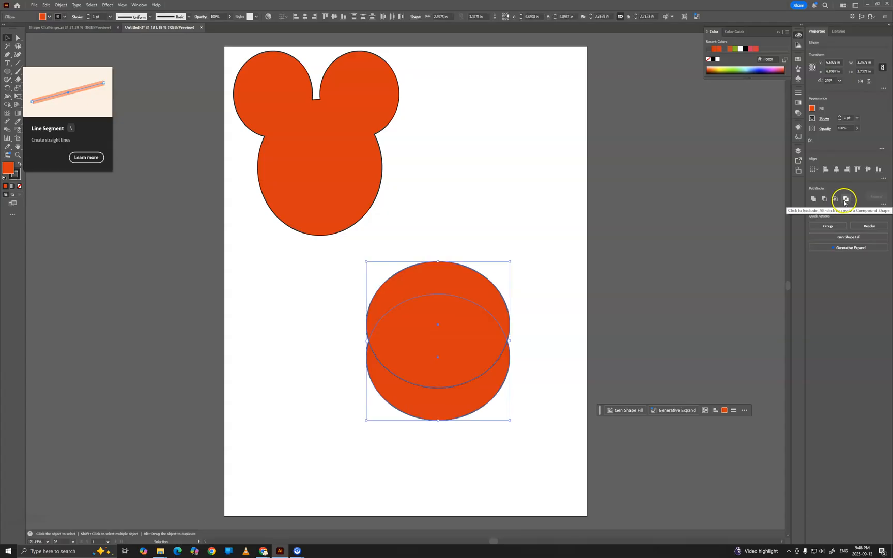
left_click(567, 276)
key("ctrl+z")
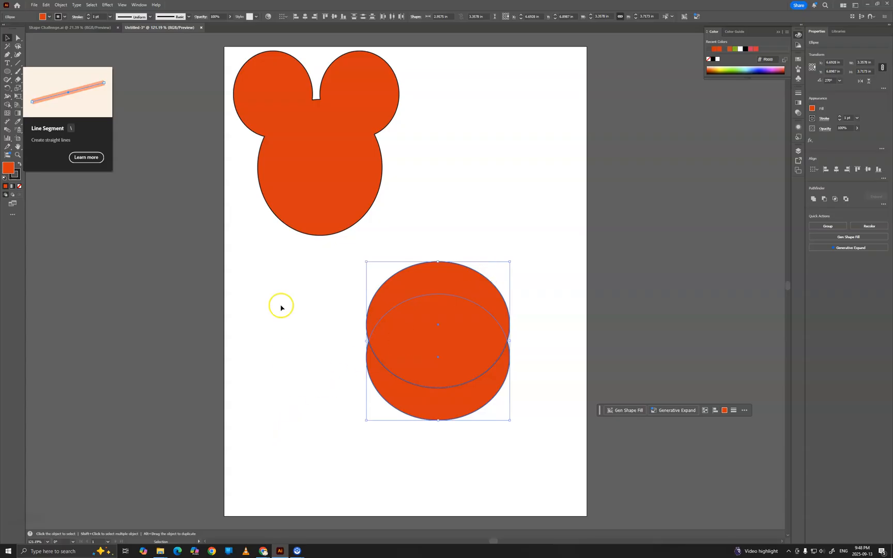
Step: Switch to the Shape Challenge.ai document and select the question mark inside the gear outline on the Corner Widget stone
left_click(88, 28)
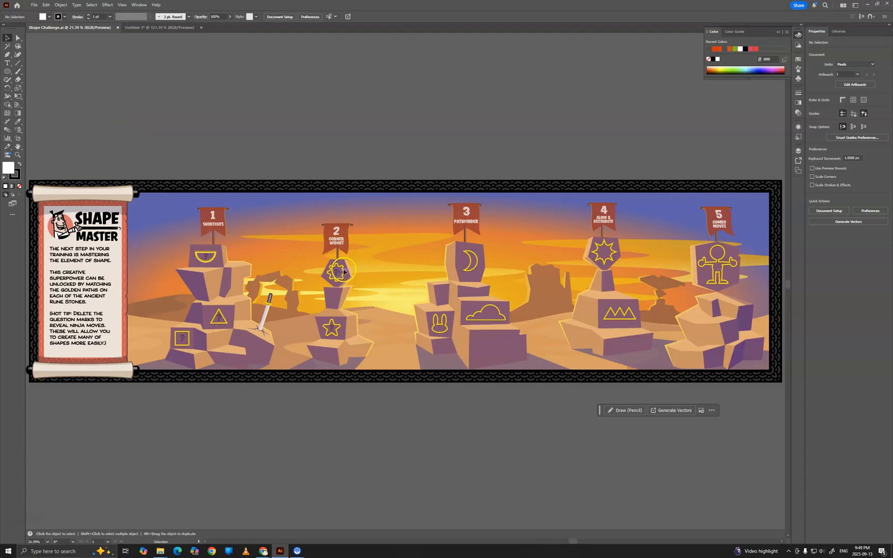
scroll(333, 278, "up", 6)
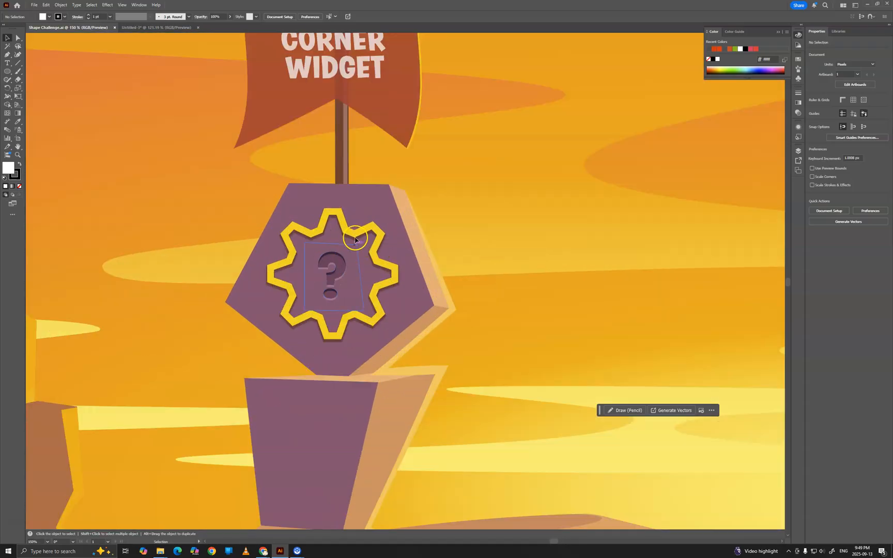
left_click(334, 261)
left_click_drag(342, 263, 356, 290)
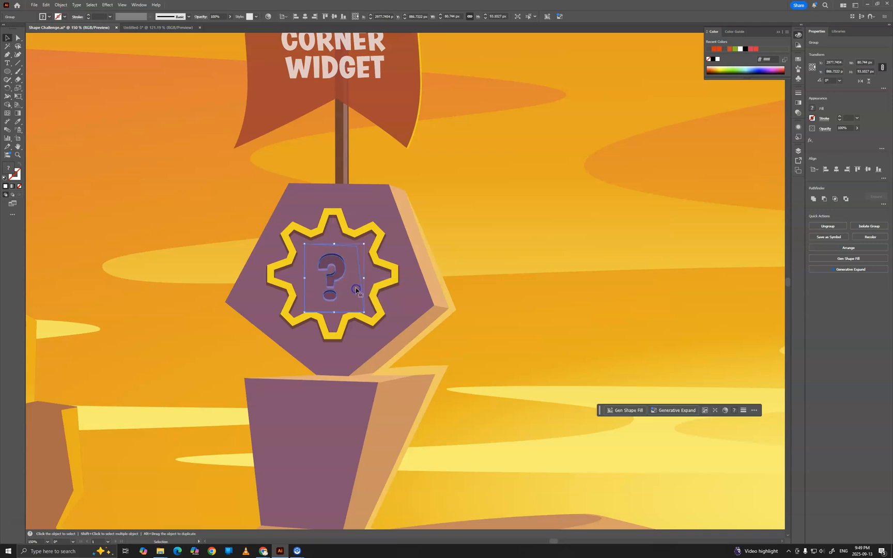
Step: Look over the remaining rune stones in the challenge, examining the figure outline on the Combo Moves stone closely
scroll(361, 284, "down", 5)
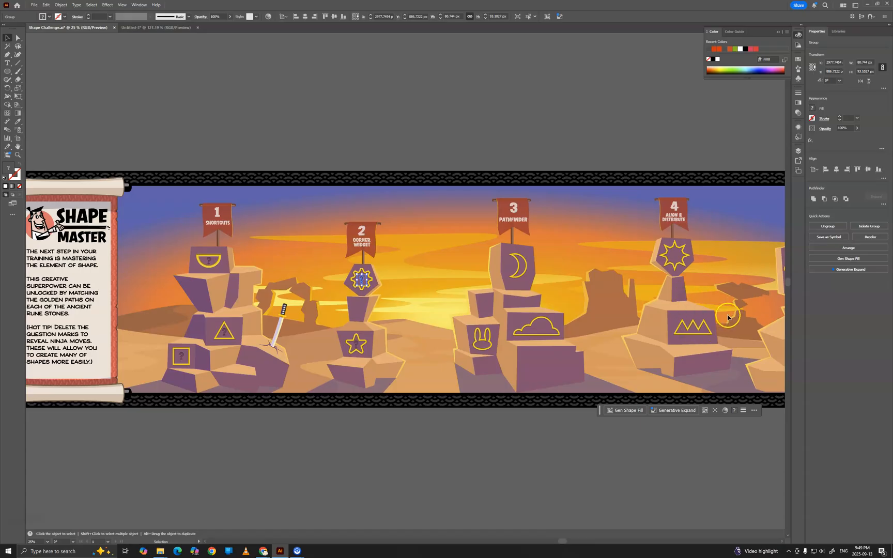
left_click_drag(725, 297, 491, 283)
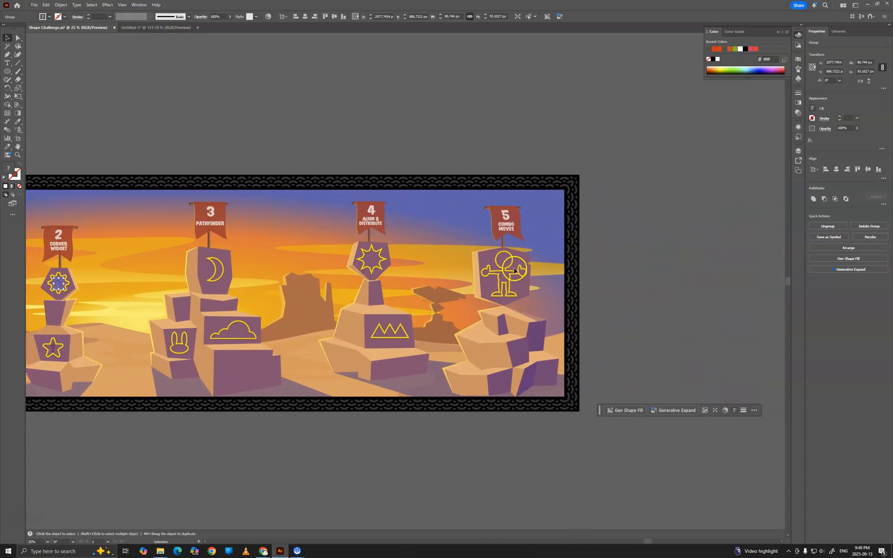
scroll(514, 269, "up", 4)
scroll(495, 286, "down", 1)
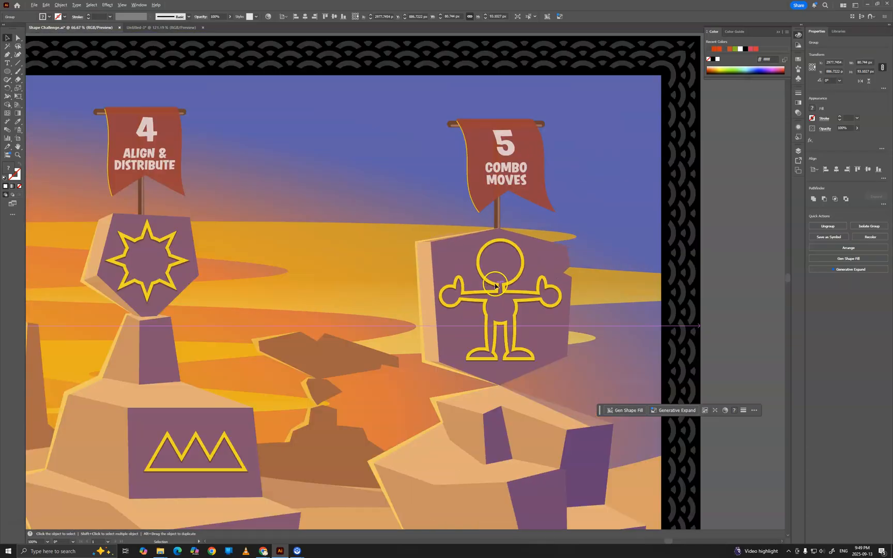
scroll(495, 285, "down", 4)
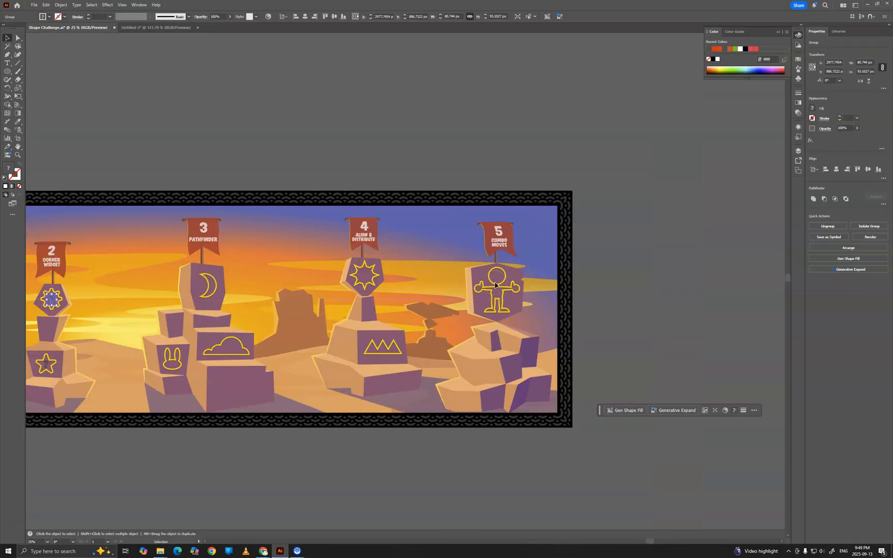